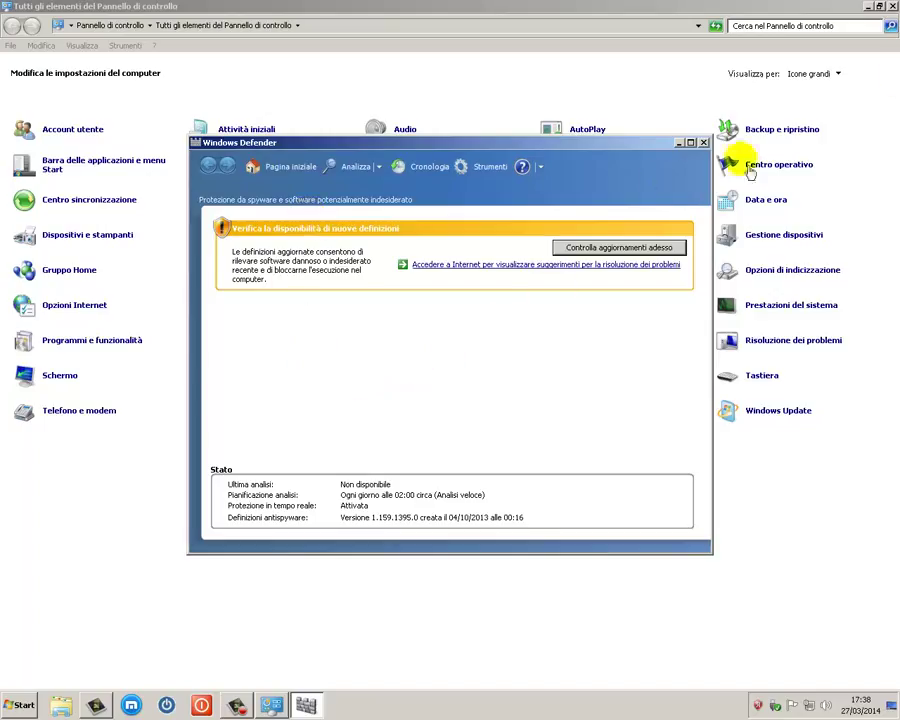
# Close the Control Panel window and check for updated Windows Defender definitions.
pyautogui.click(890, 6)
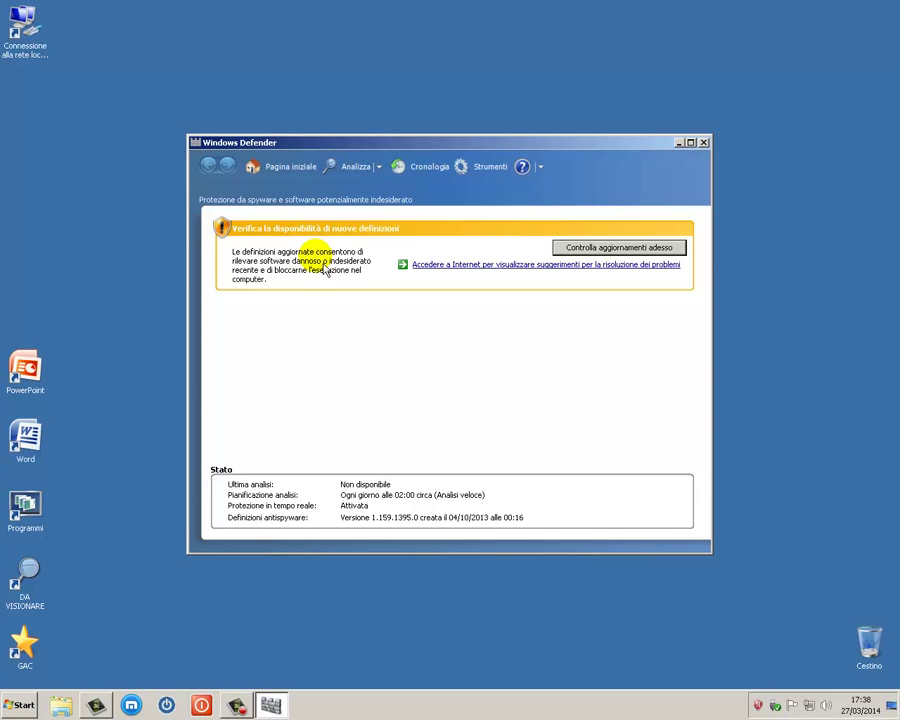
pyautogui.click(619, 251)
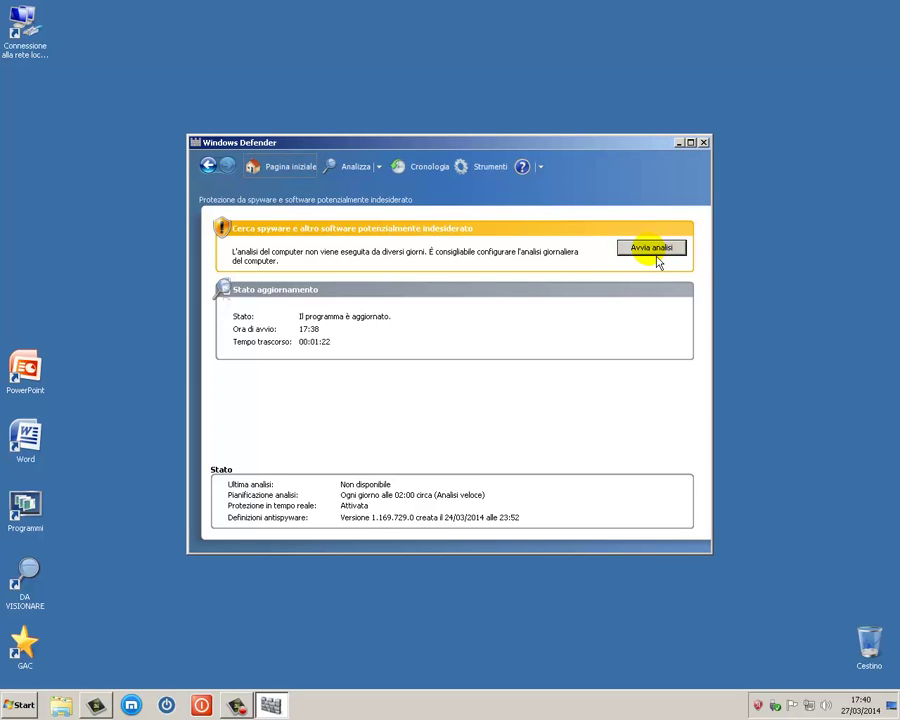
# Start a quick scan (Analisi veloce) and cancel it.
pyautogui.click(385, 176)
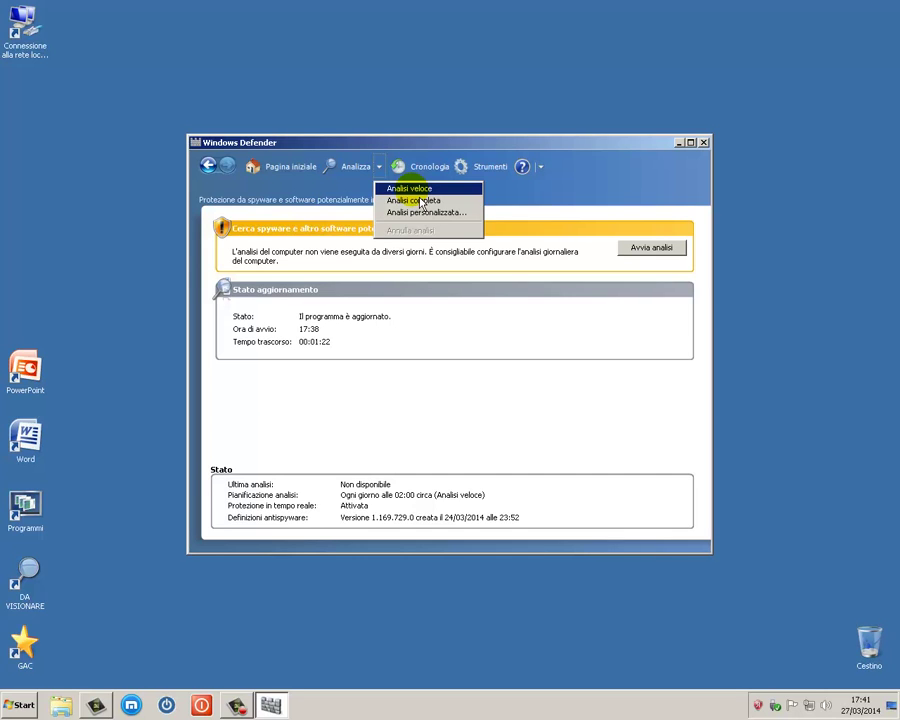
pyautogui.click(410, 188)
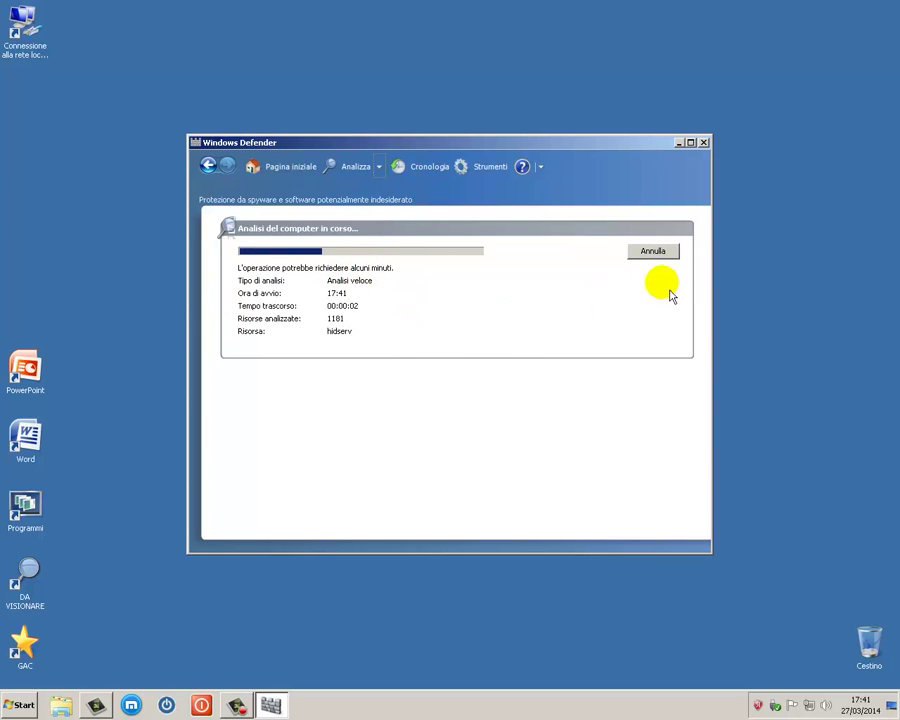
pyautogui.click(658, 258)
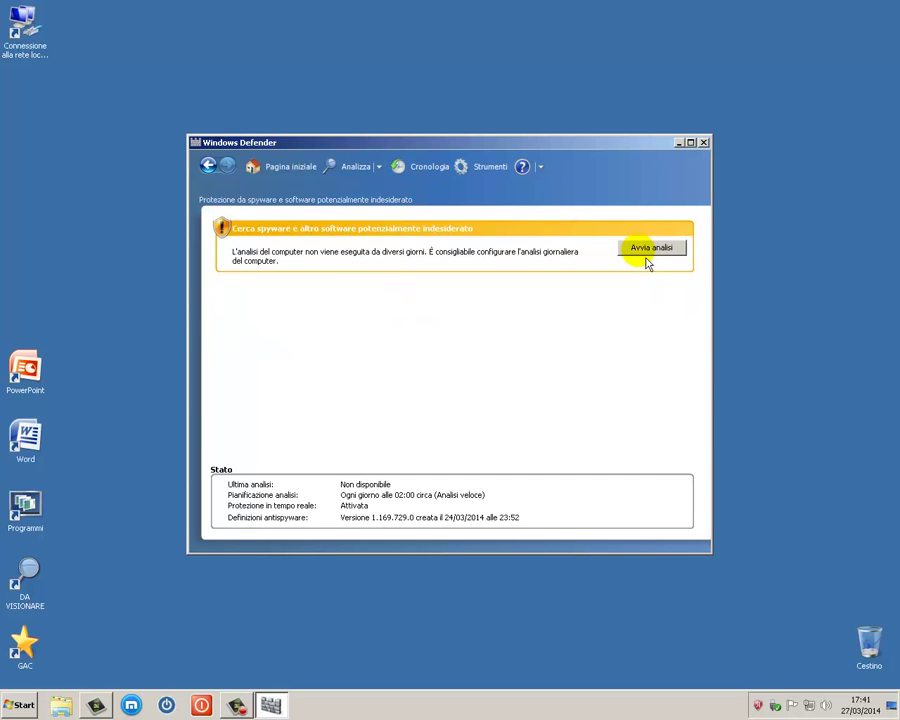
# Start a full scan (Analisi completa) and cancel it.
pyautogui.click(380, 168)
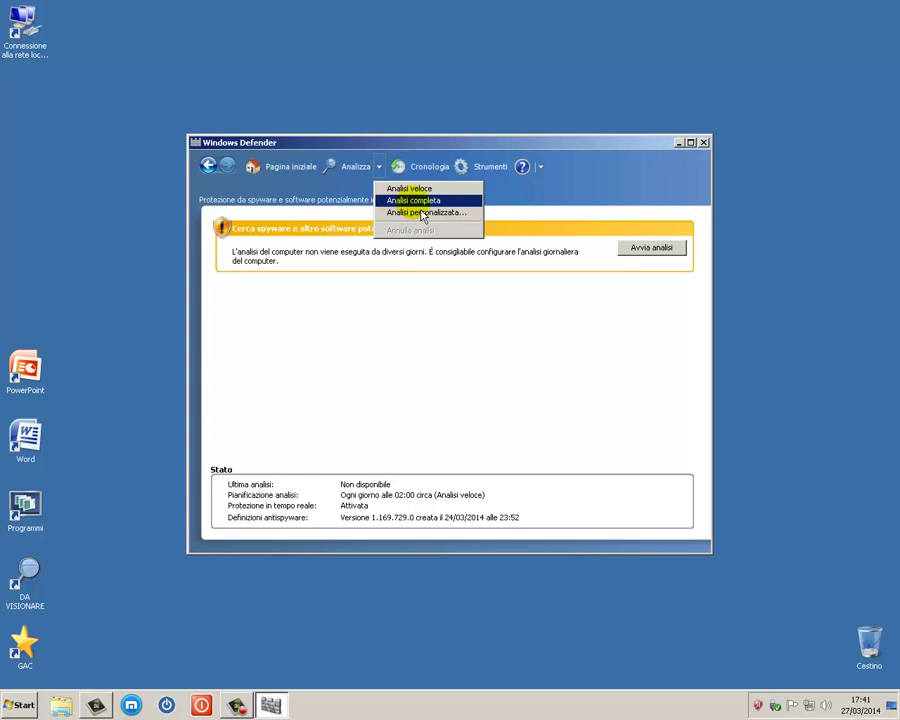
pyautogui.click(420, 204)
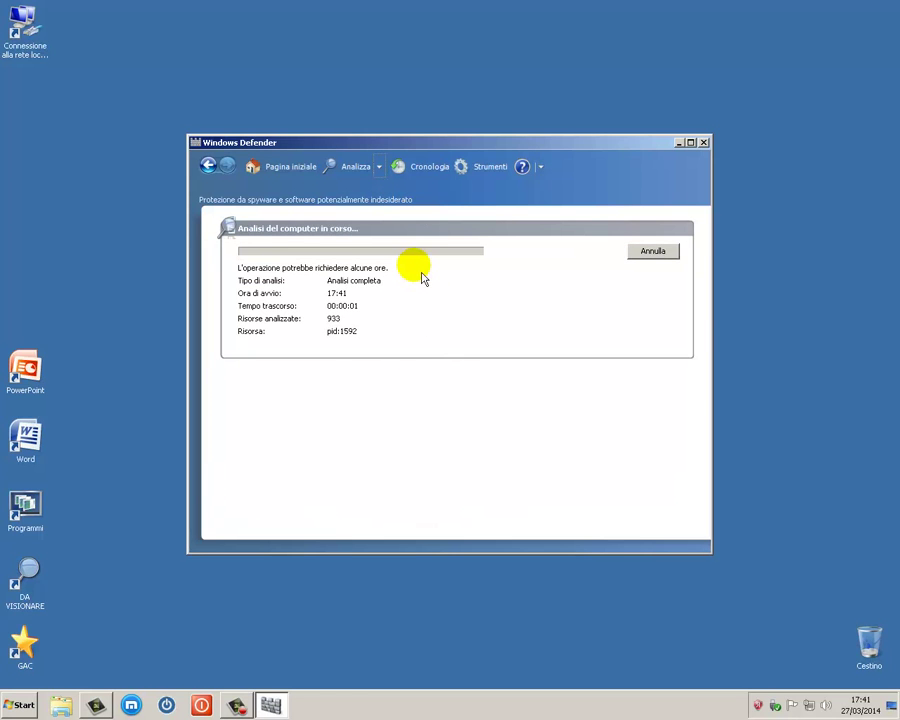
pyautogui.click(641, 253)
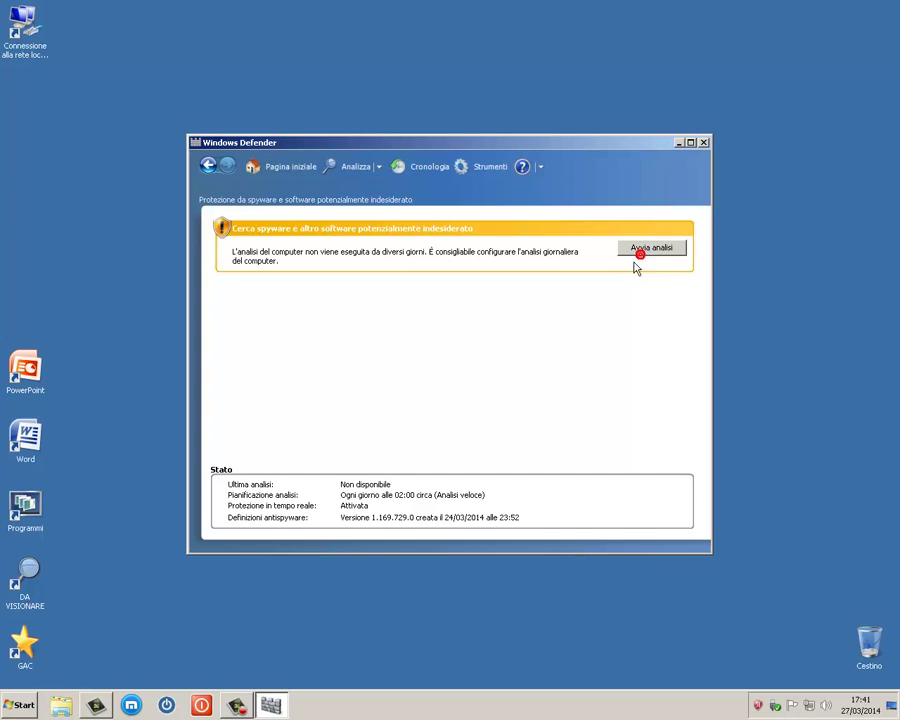
# Try choosing drive W8 (D:) and the FFOutput folder on TheGoodly (F:) for a custom scan, and cancel the selection.
pyautogui.click(380, 167)
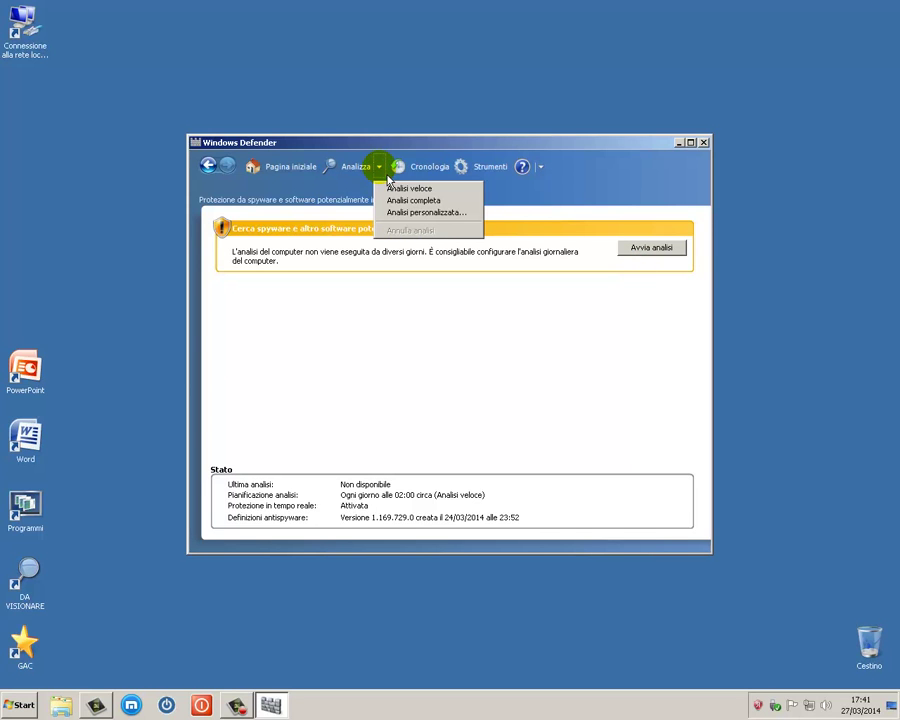
pyautogui.click(428, 213)
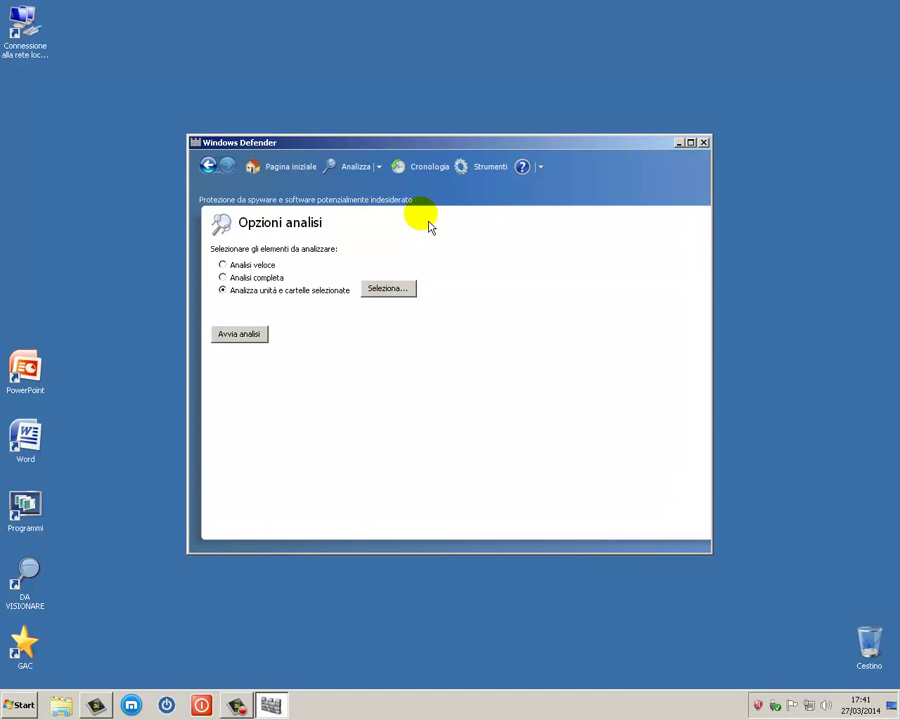
pyautogui.click(388, 291)
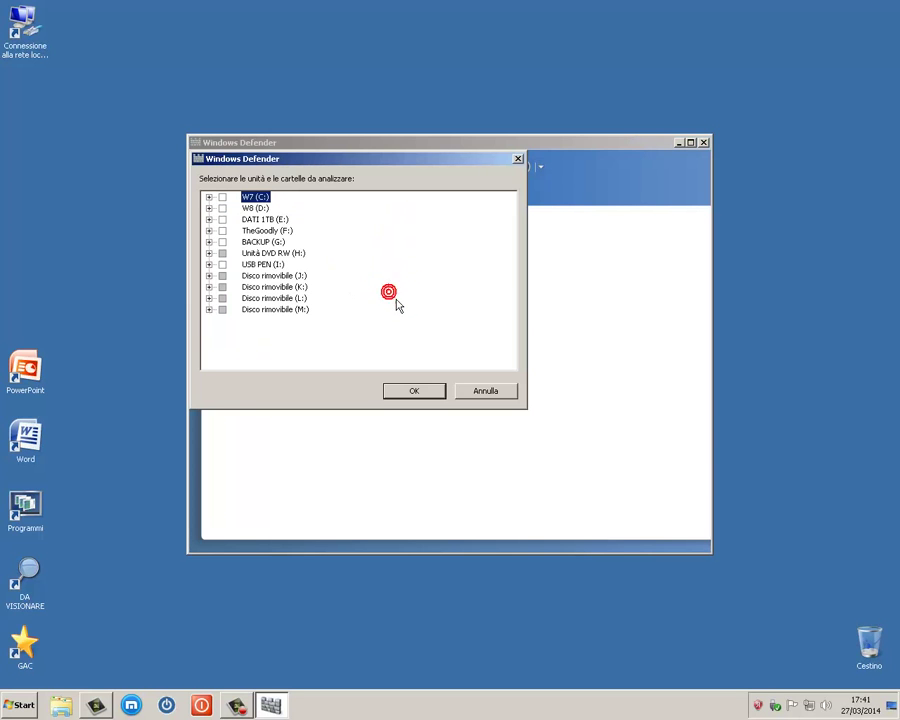
pyautogui.click(222, 208)
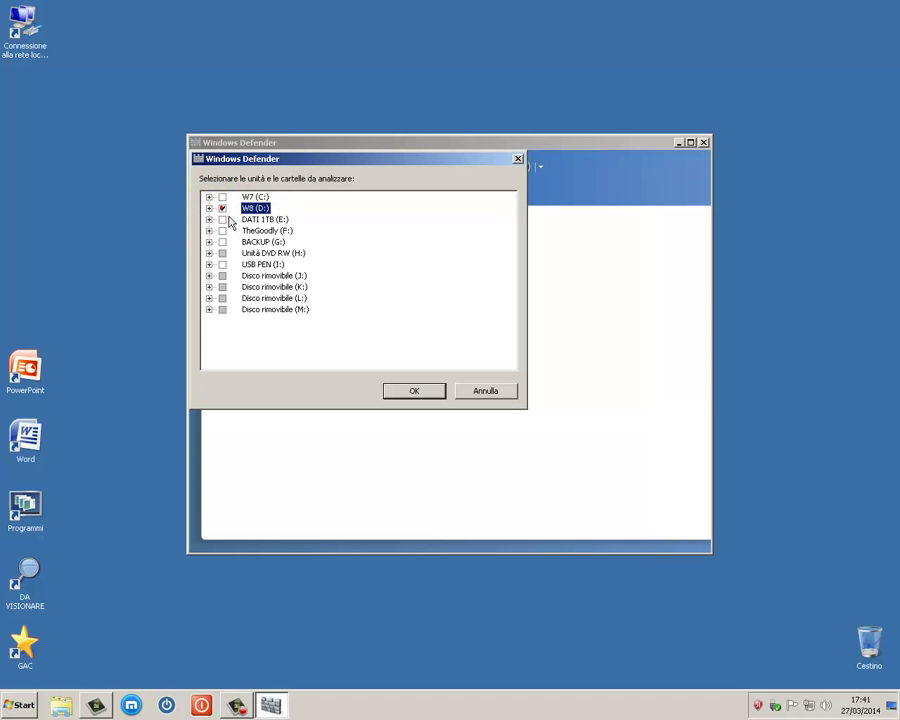
pyautogui.click(209, 230)
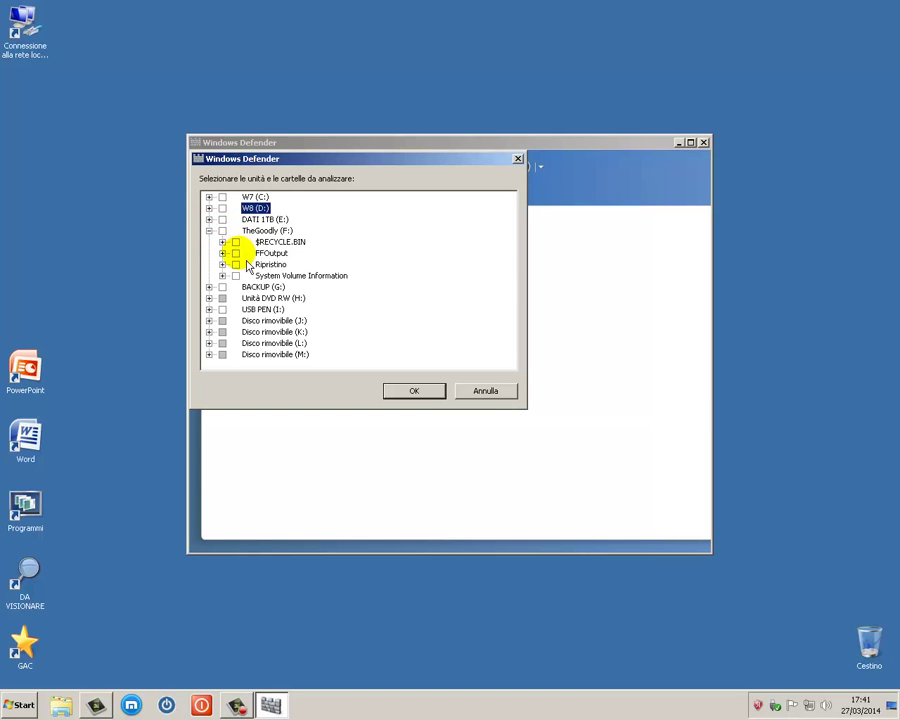
pyautogui.click(236, 253)
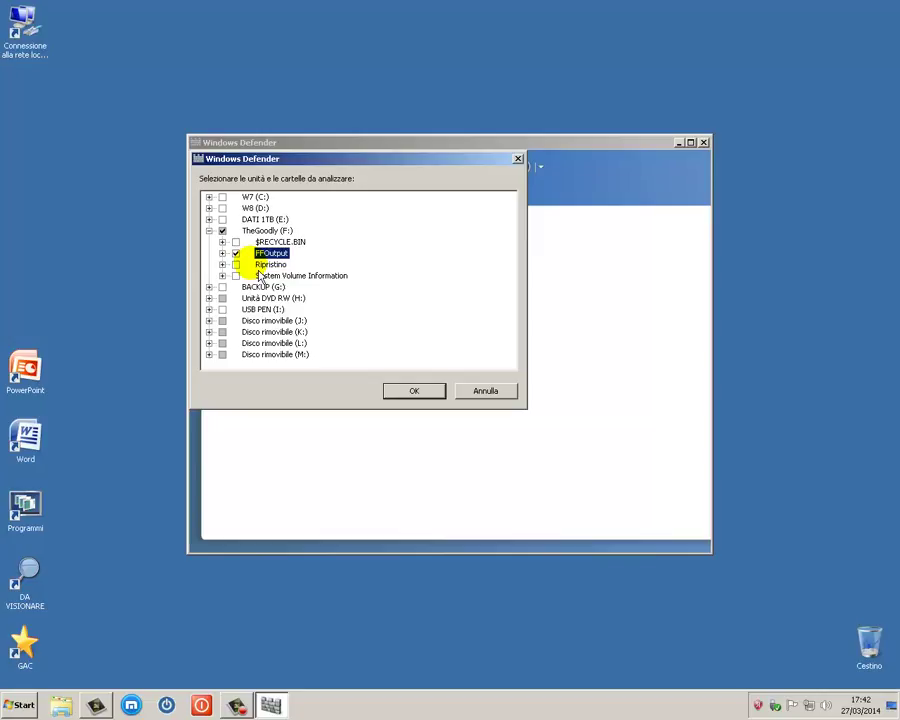
pyautogui.click(485, 390)
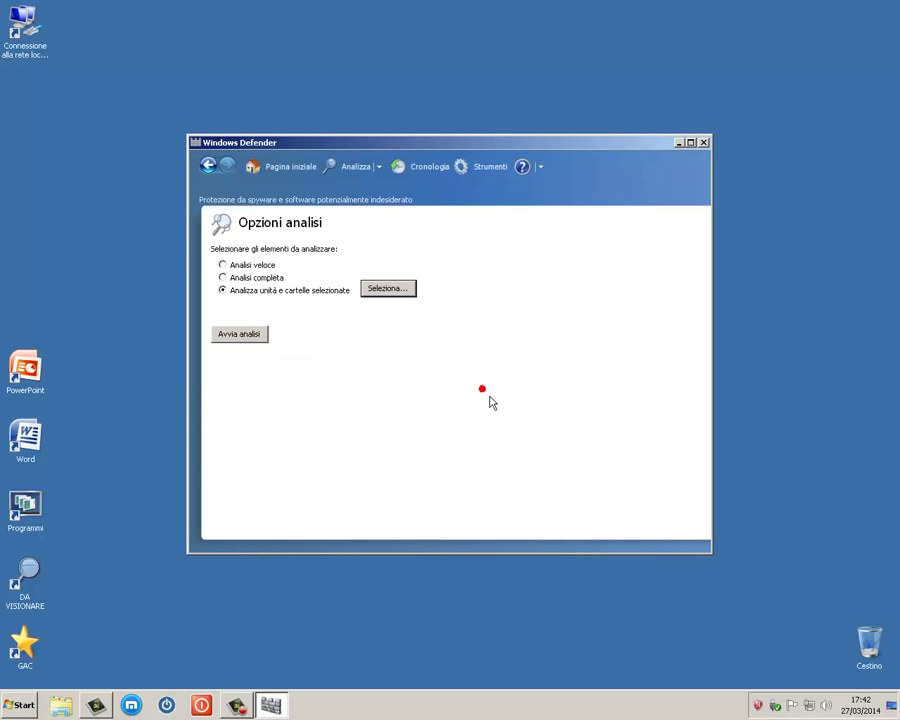
# Run a quick scan of the computer.
pyautogui.click(246, 266)
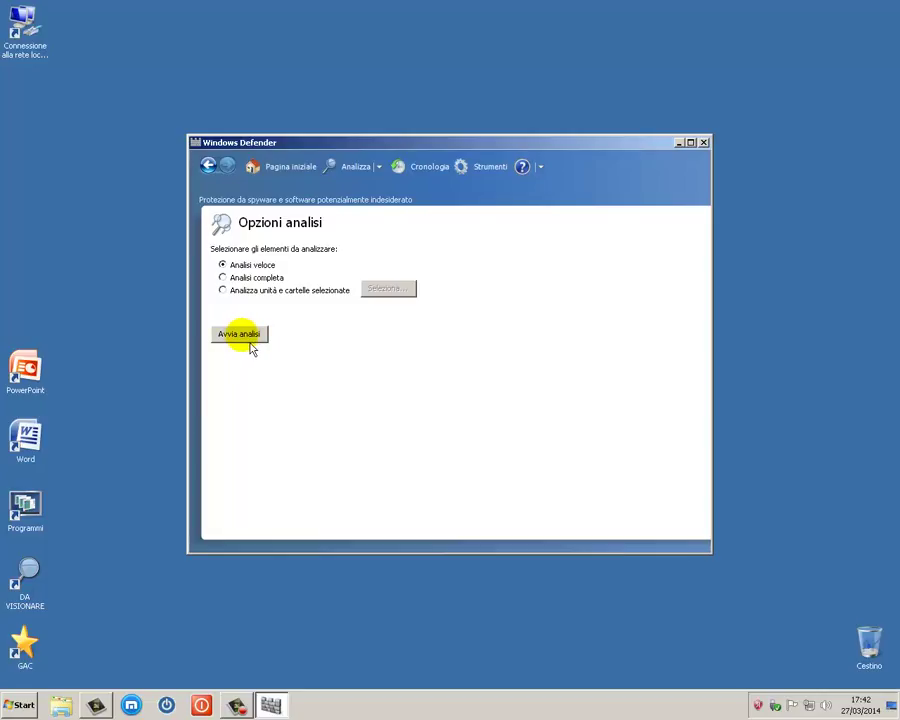
pyautogui.click(360, 180)
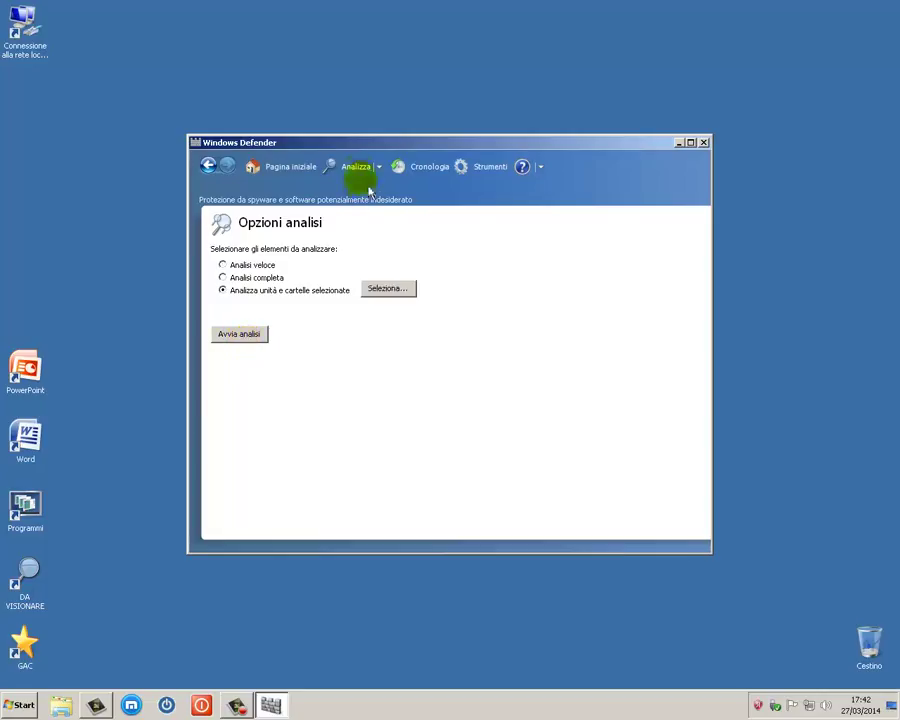
pyautogui.click(358, 168)
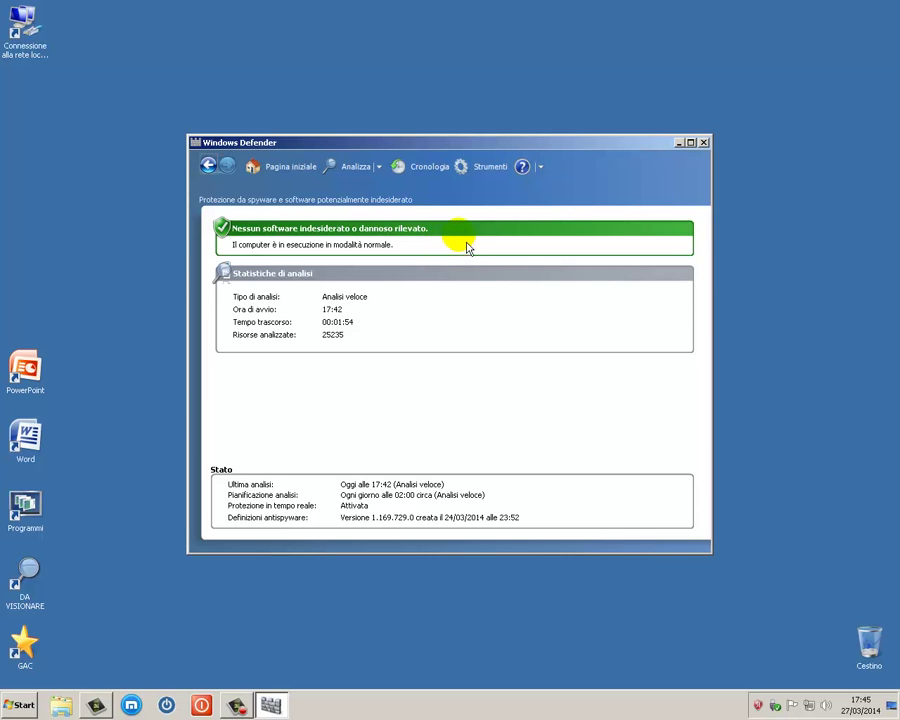
# In the automatic scan options, review the frequency, time and type choices and enable checking for updated definitions before scanning.
pyautogui.click(496, 179)
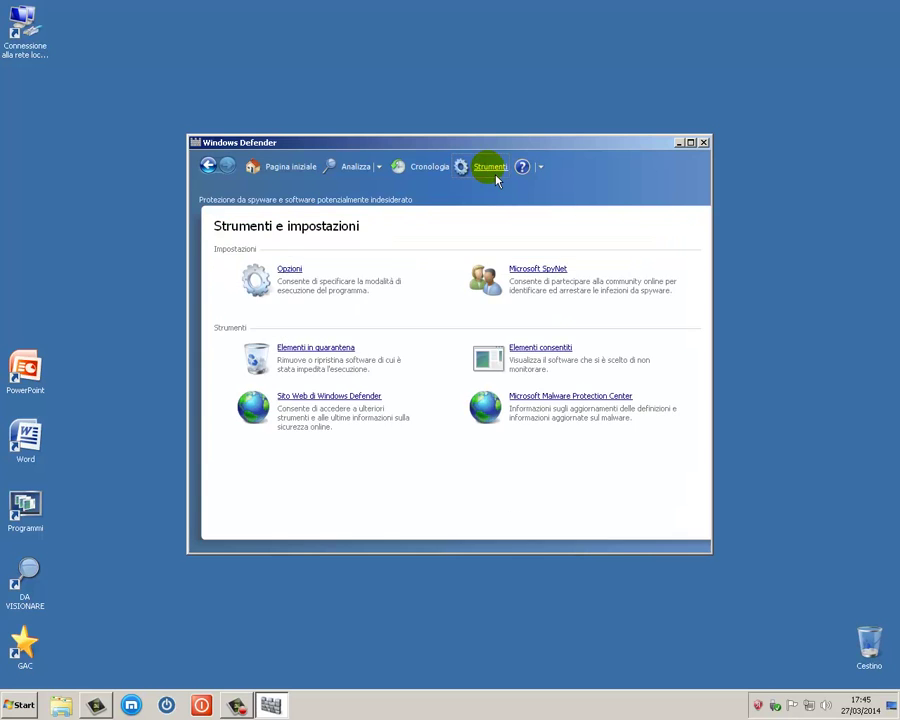
pyautogui.click(294, 272)
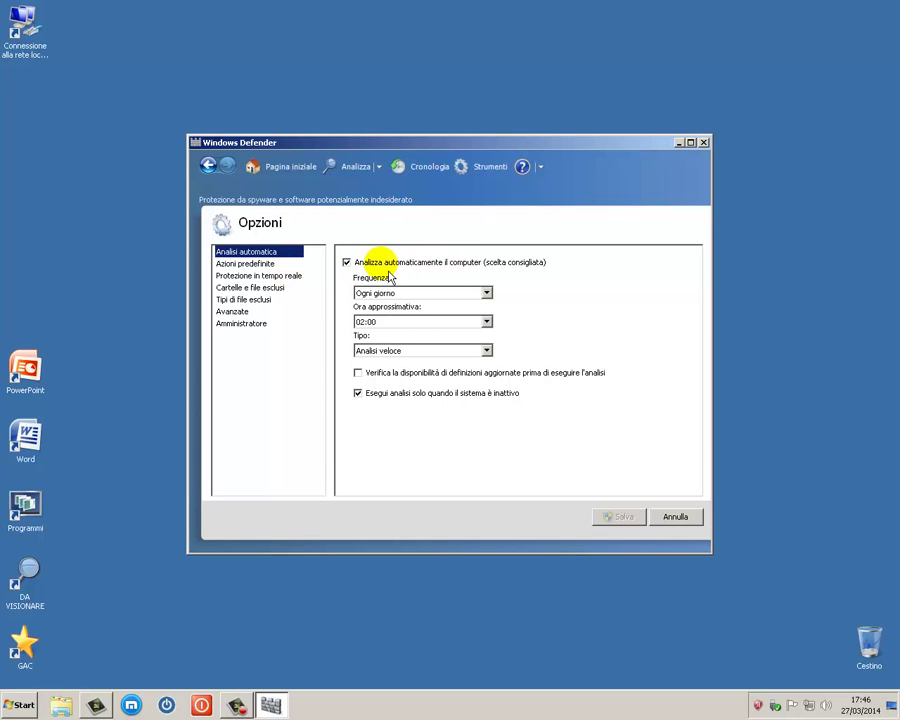
pyautogui.click(488, 294)
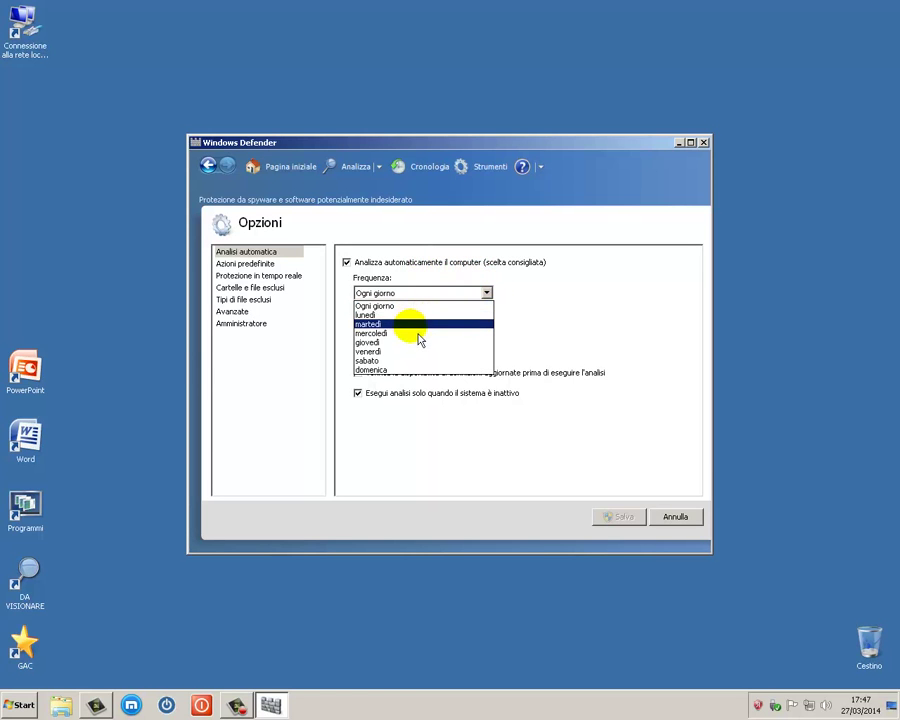
pyautogui.click(532, 326)
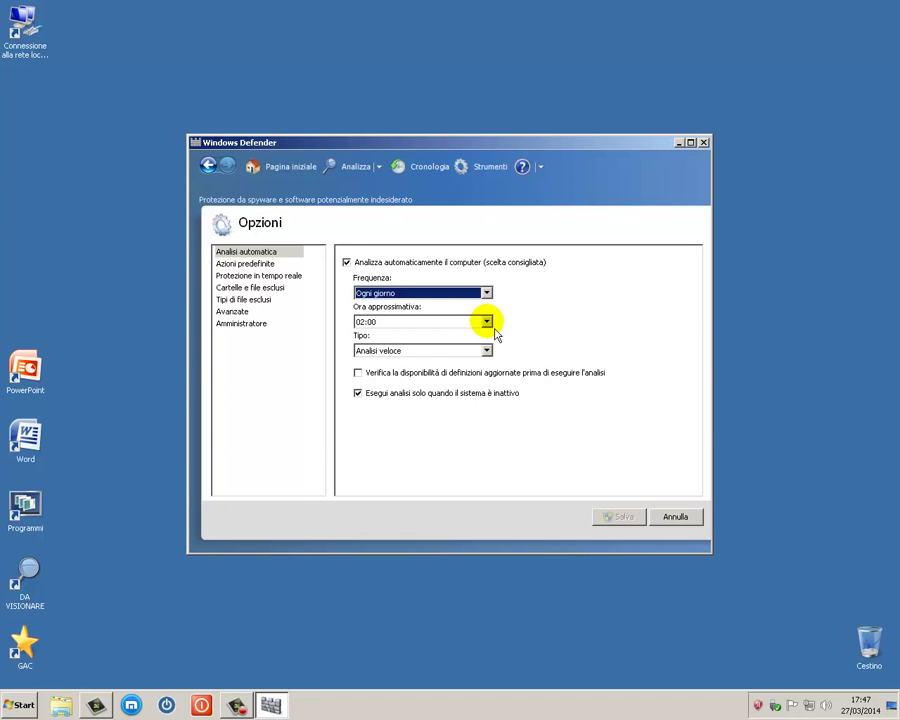
pyautogui.click(494, 329)
pyautogui.click(494, 330)
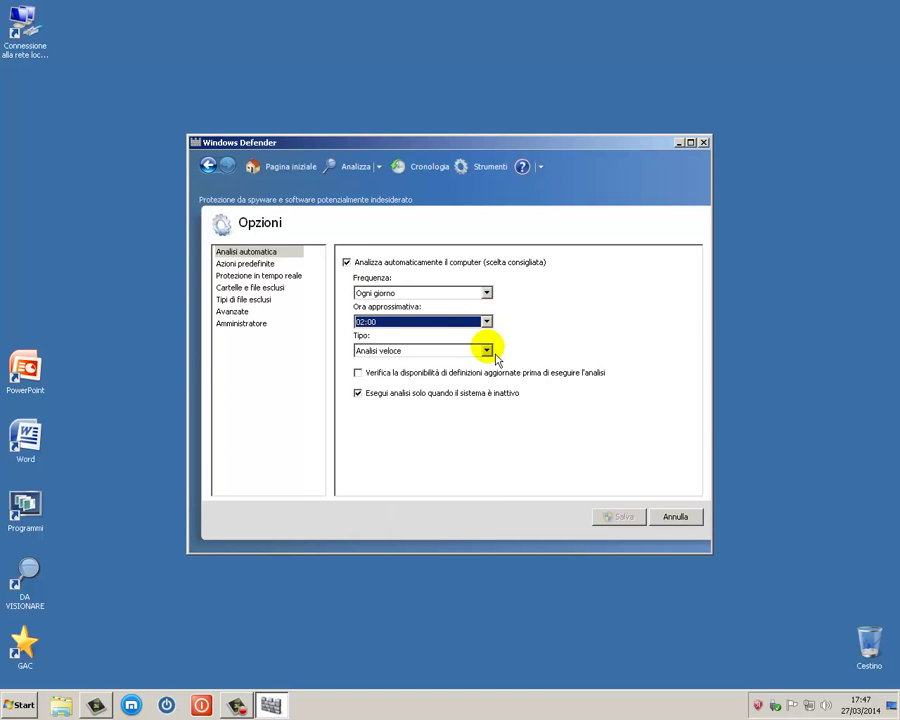
pyautogui.click(487, 350)
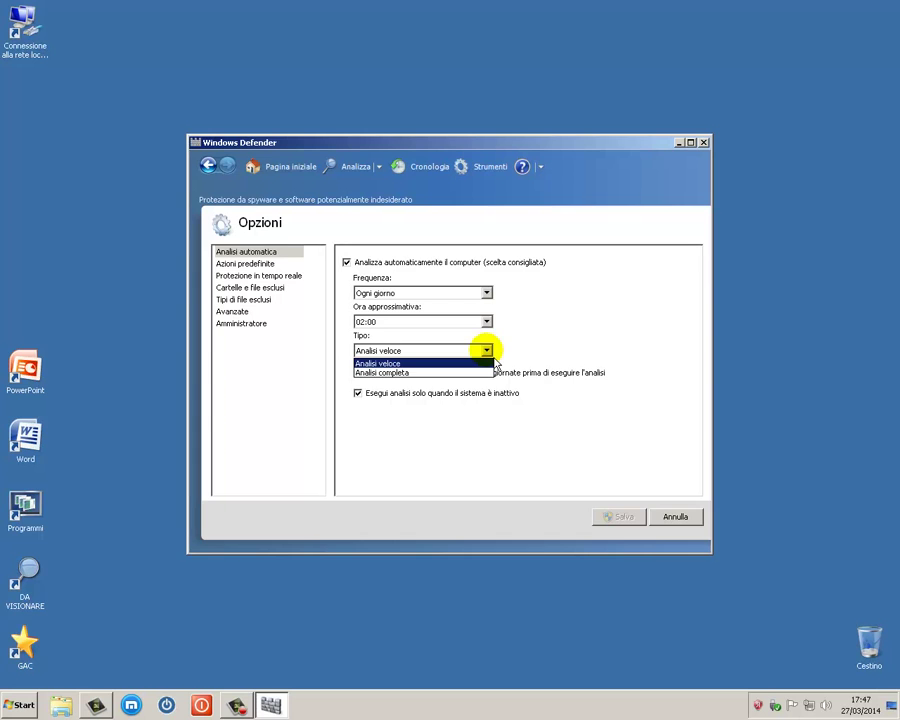
pyautogui.click(562, 339)
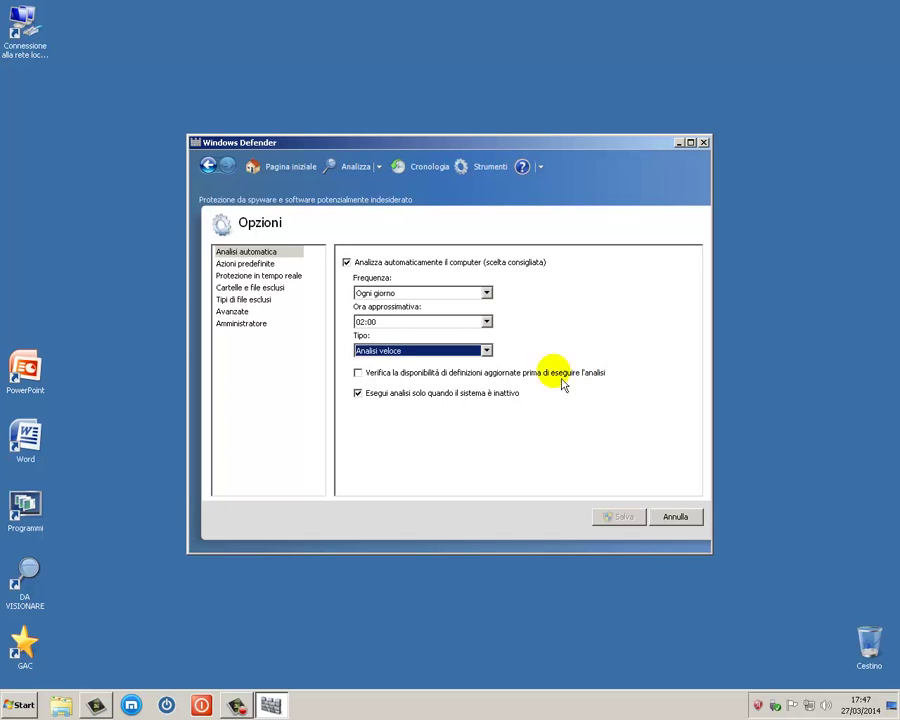
pyautogui.click(368, 378)
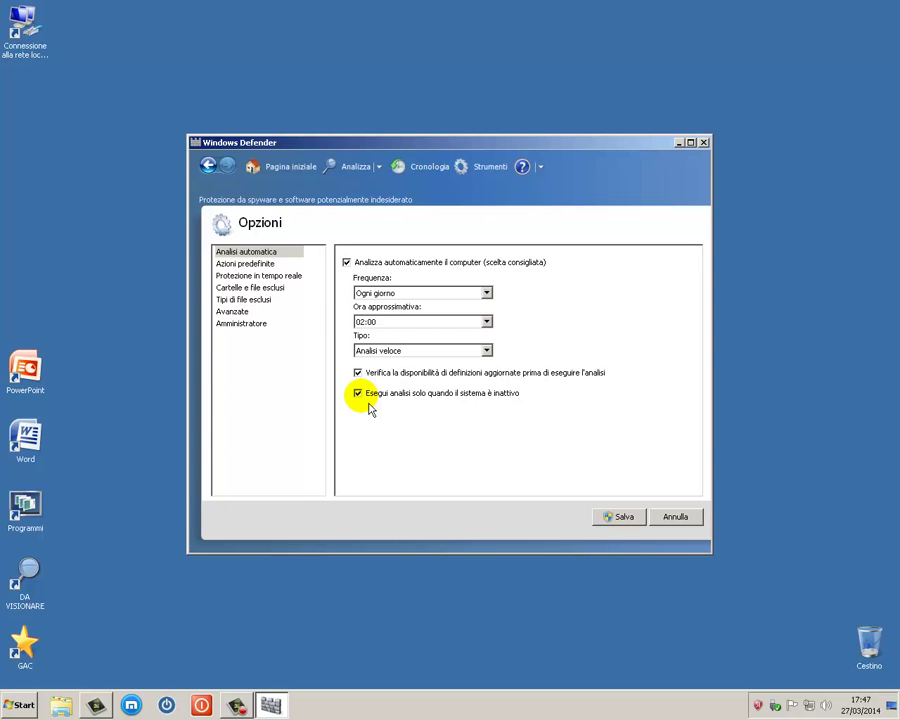
# Set the default action for severe, high, medium and low alert items to Quarantena and enable applying recommended actions.
pyautogui.click(268, 265)
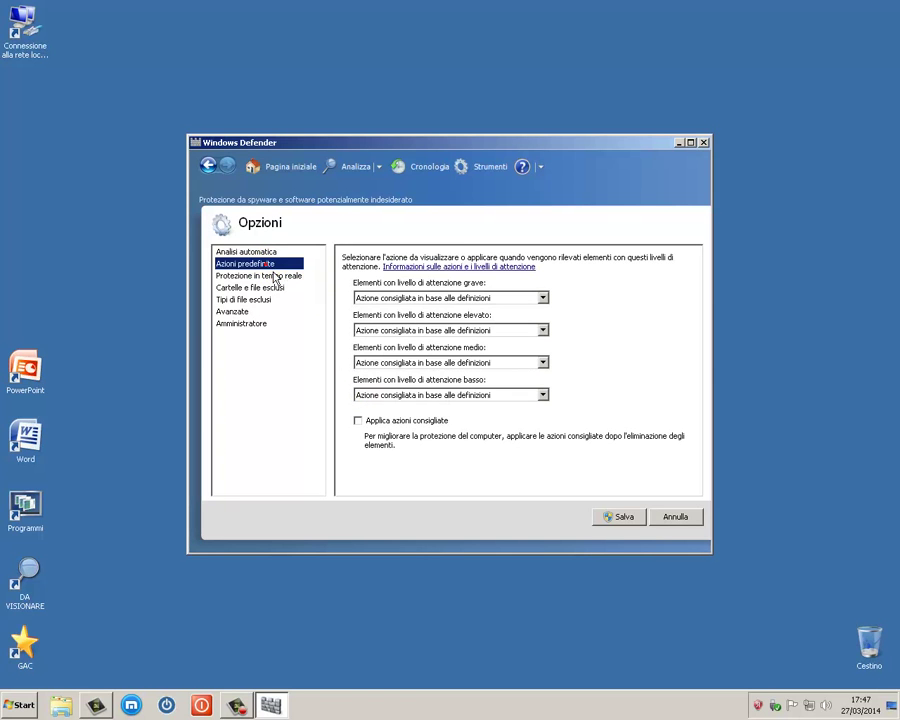
pyautogui.click(542, 297)
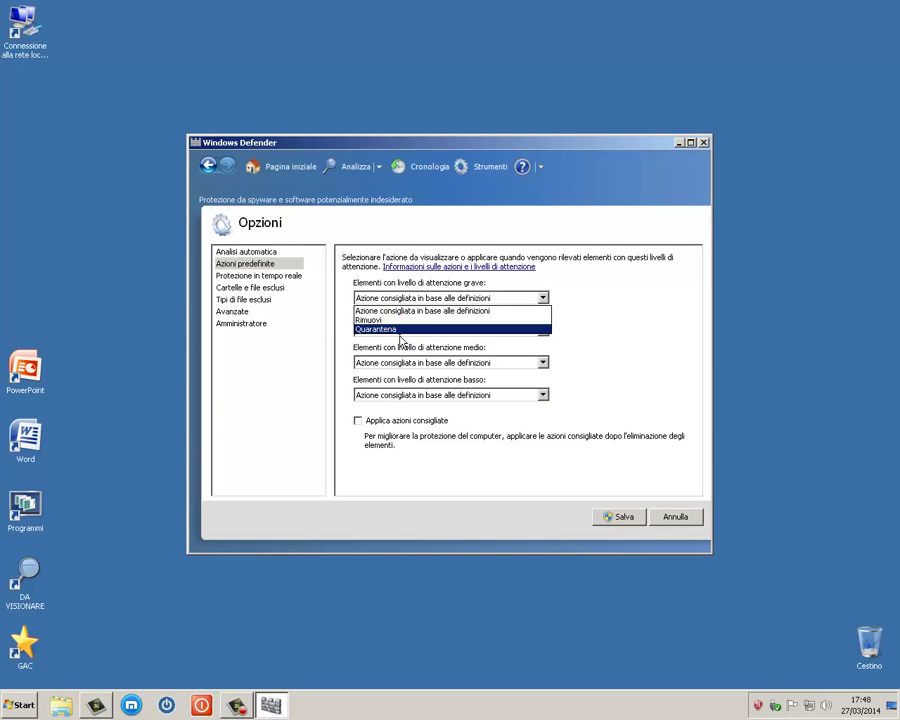
pyautogui.click(400, 331)
pyautogui.click(543, 330)
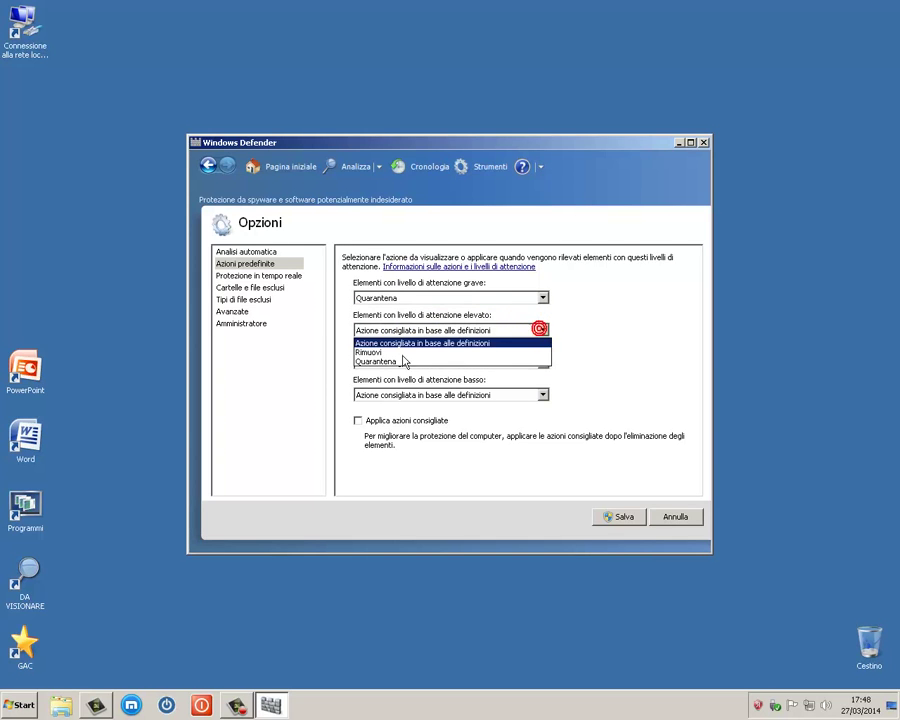
pyautogui.click(383, 363)
pyautogui.click(548, 366)
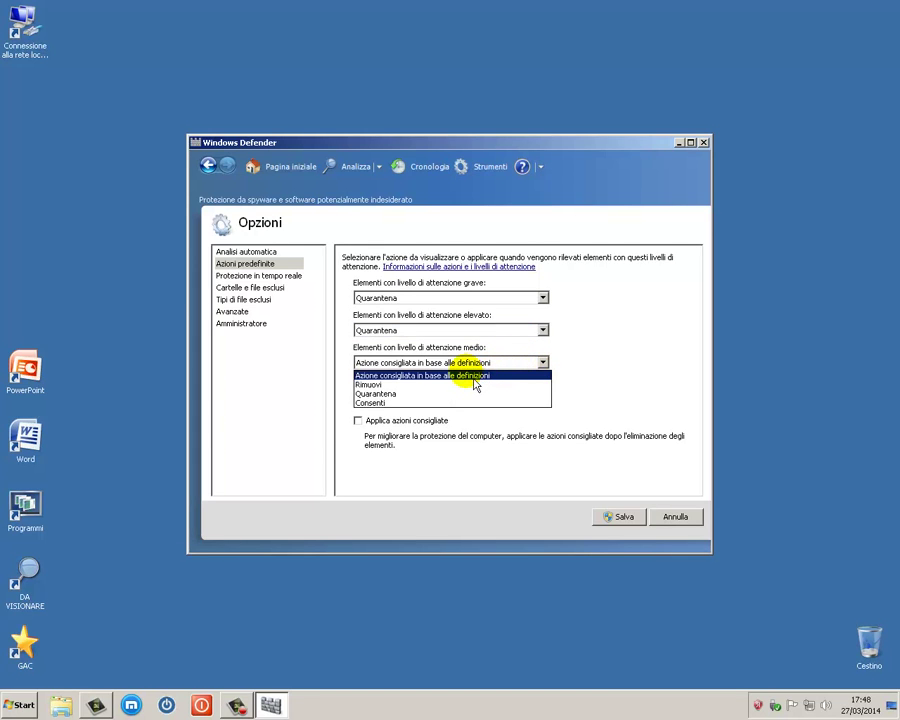
pyautogui.click(427, 396)
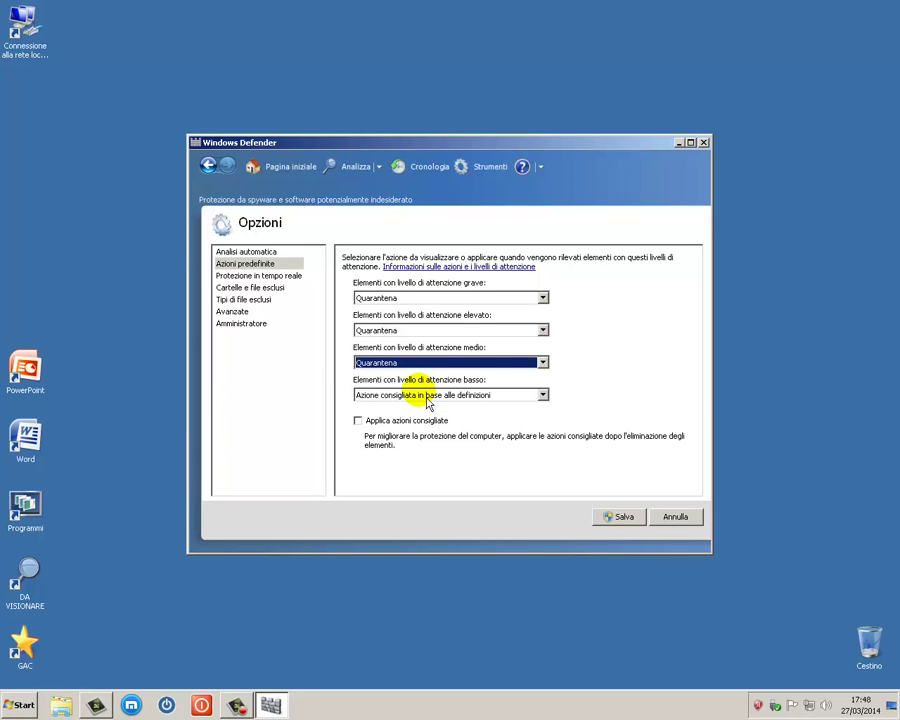
pyautogui.click(542, 395)
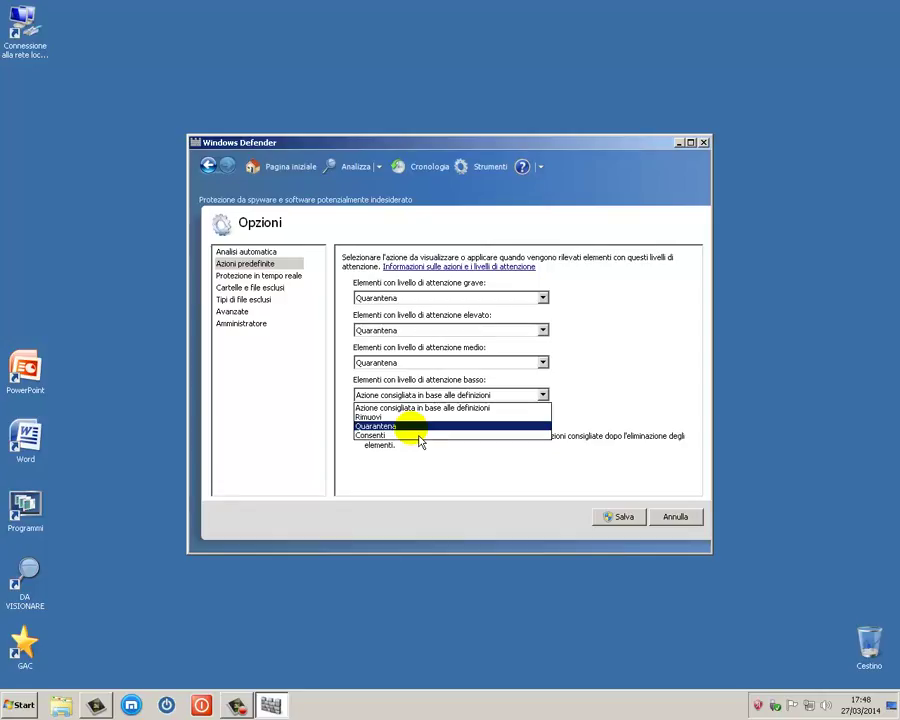
pyautogui.click(412, 428)
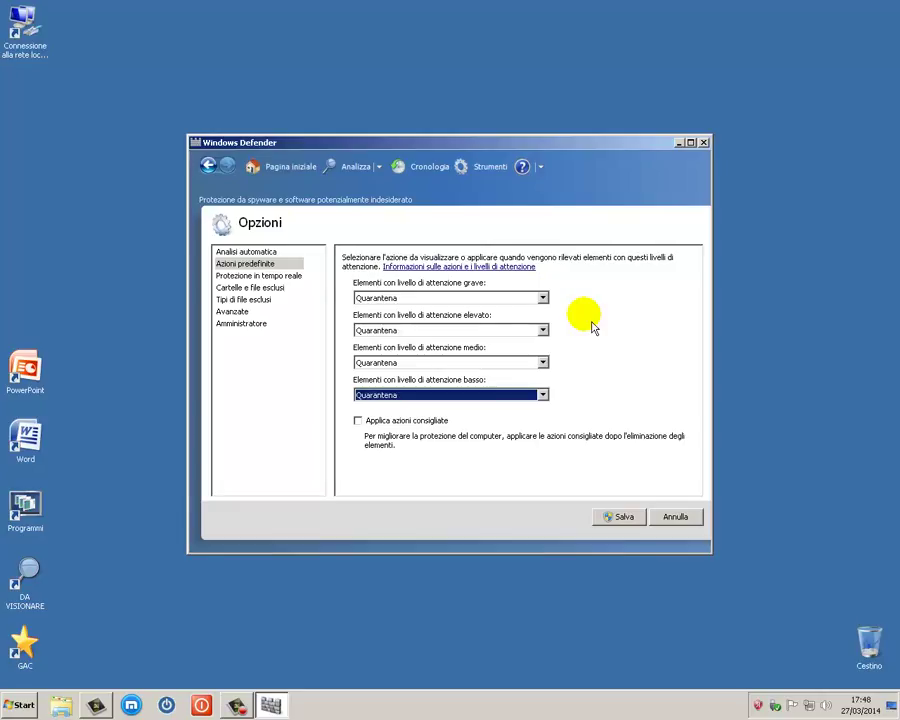
pyautogui.click(359, 421)
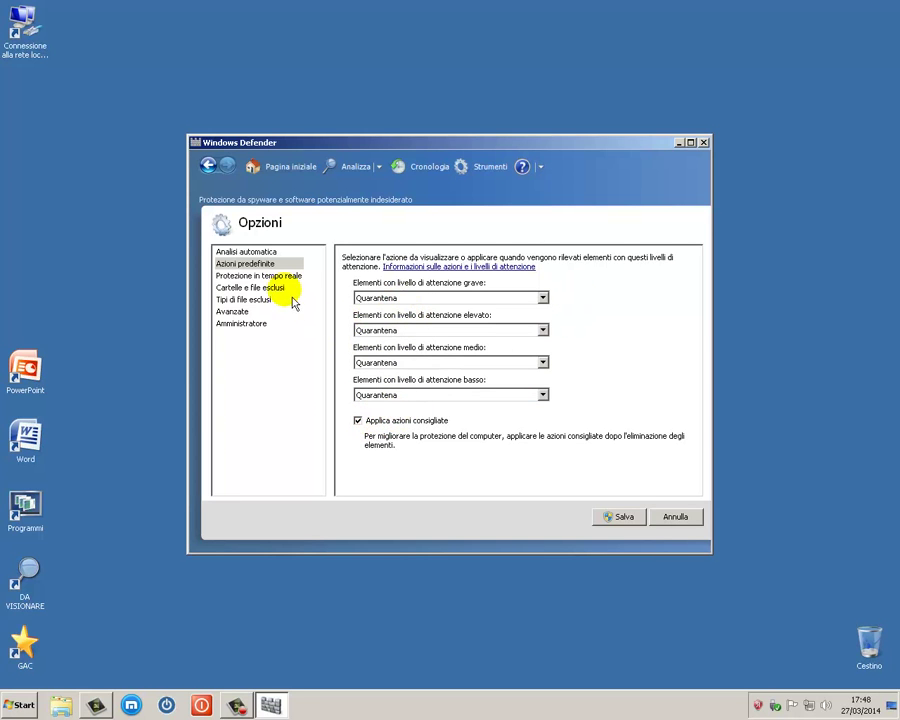
# In the real-time protection options, turn off real-time protection and turn it back on.
pyautogui.click(268, 278)
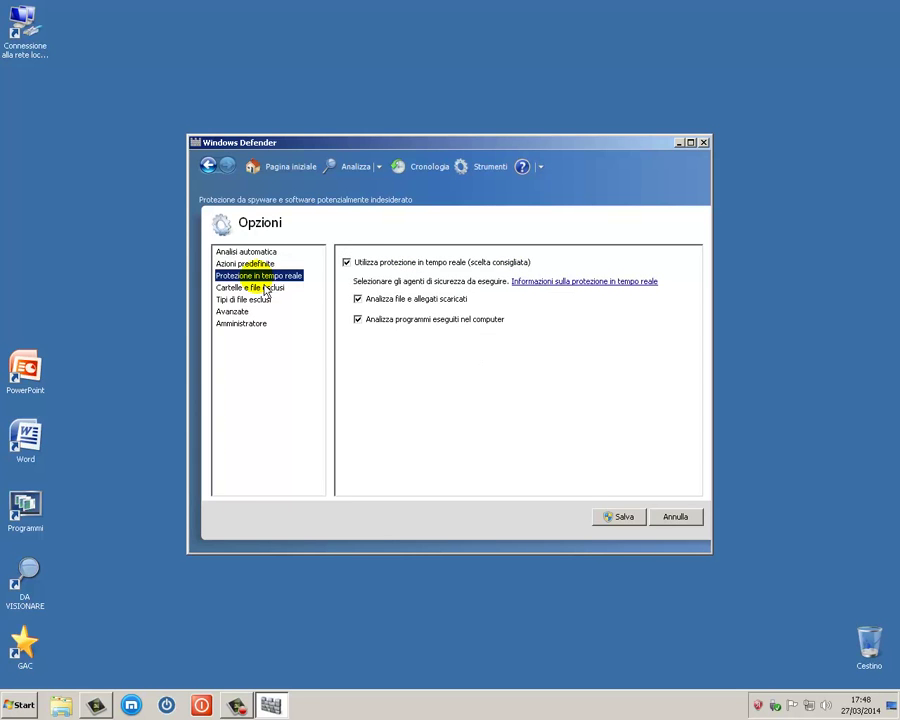
pyautogui.click(345, 261)
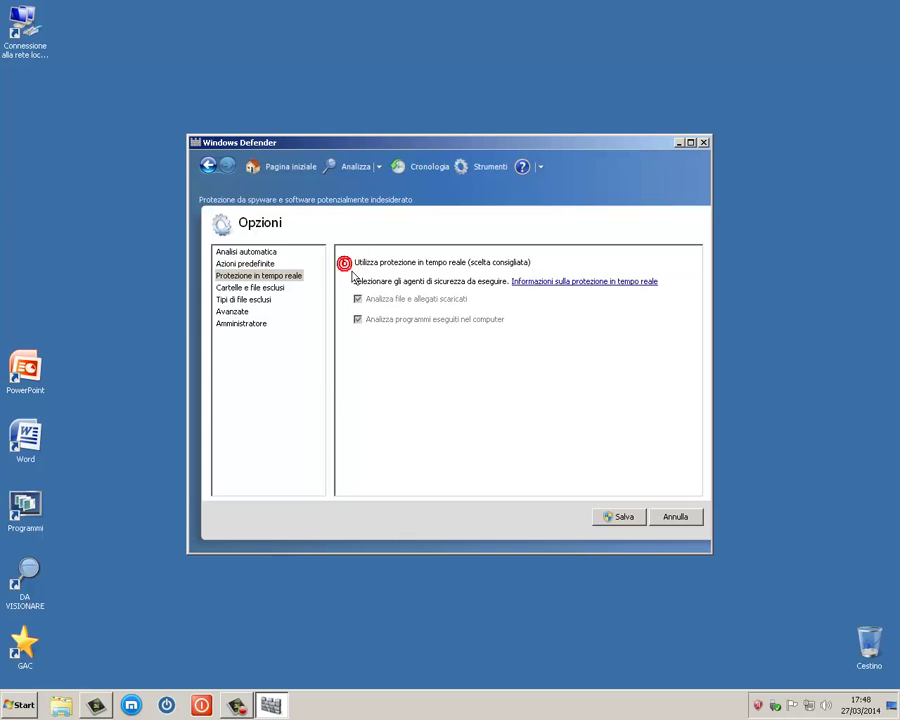
pyautogui.click(345, 261)
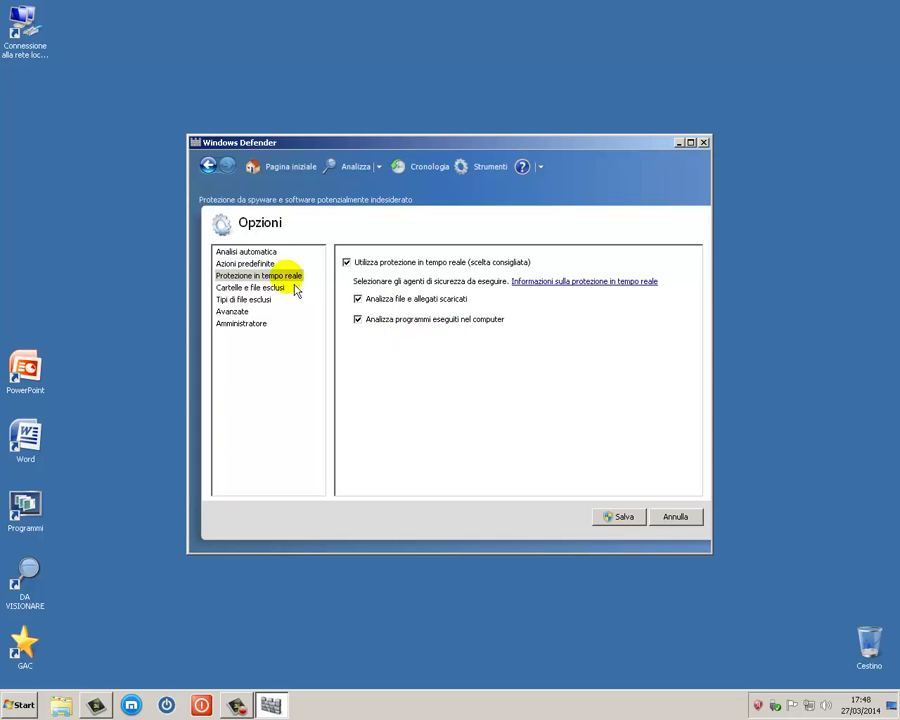
# Add the drive DATI 1TB (E:) to the files and folders excluded from scanning.
pyautogui.click(240, 289)
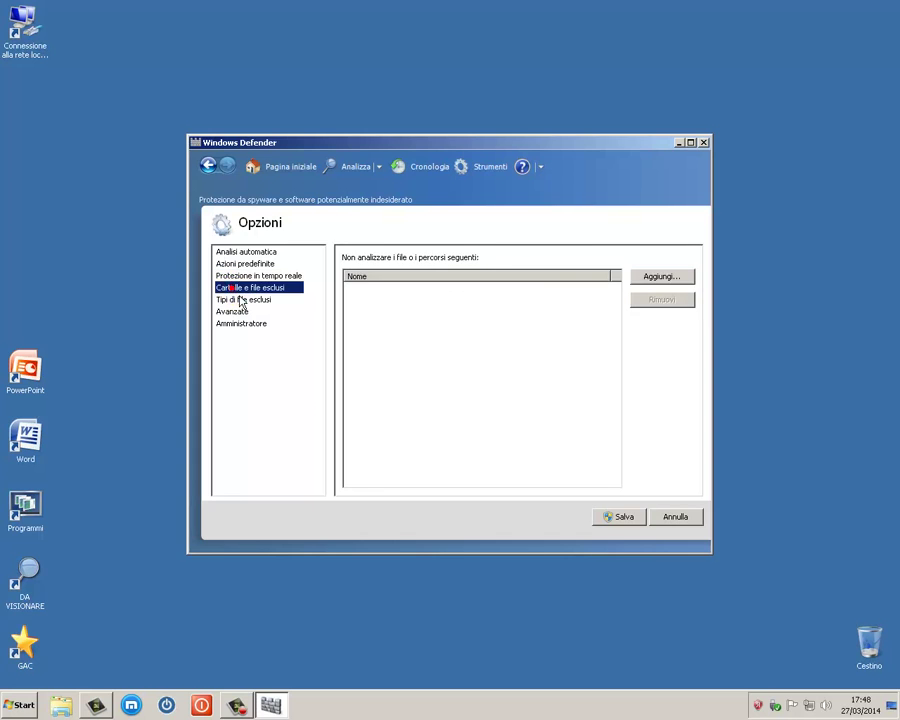
pyautogui.click(681, 289)
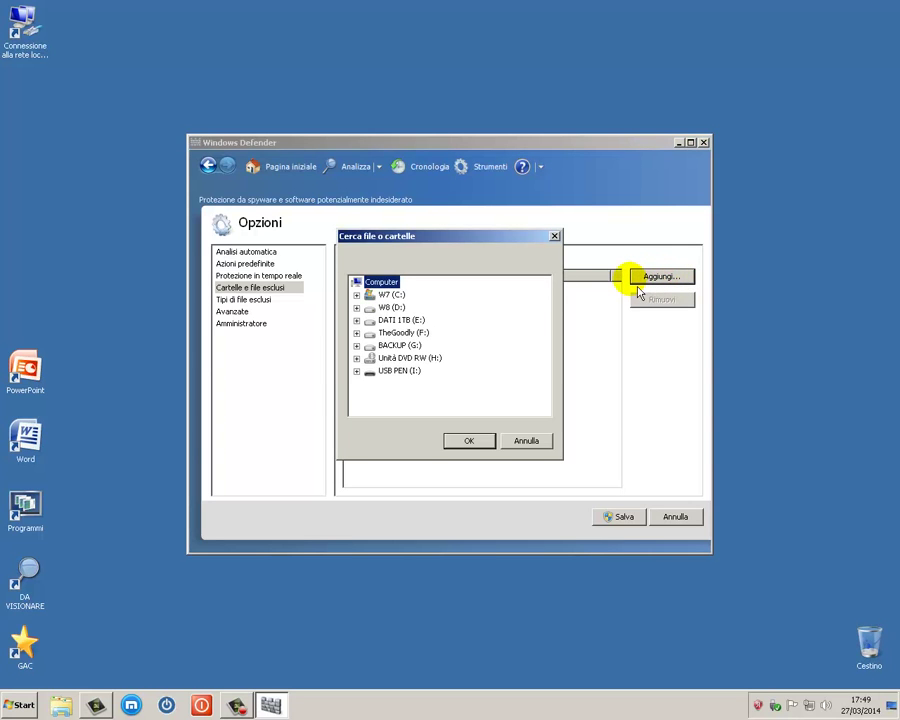
pyautogui.click(391, 307)
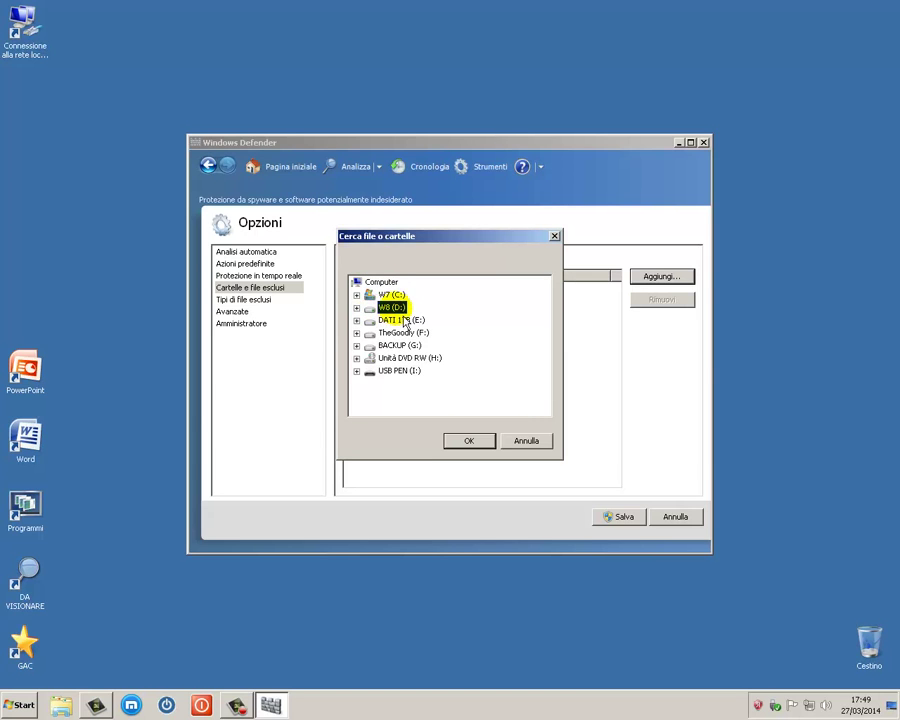
pyautogui.click(398, 320)
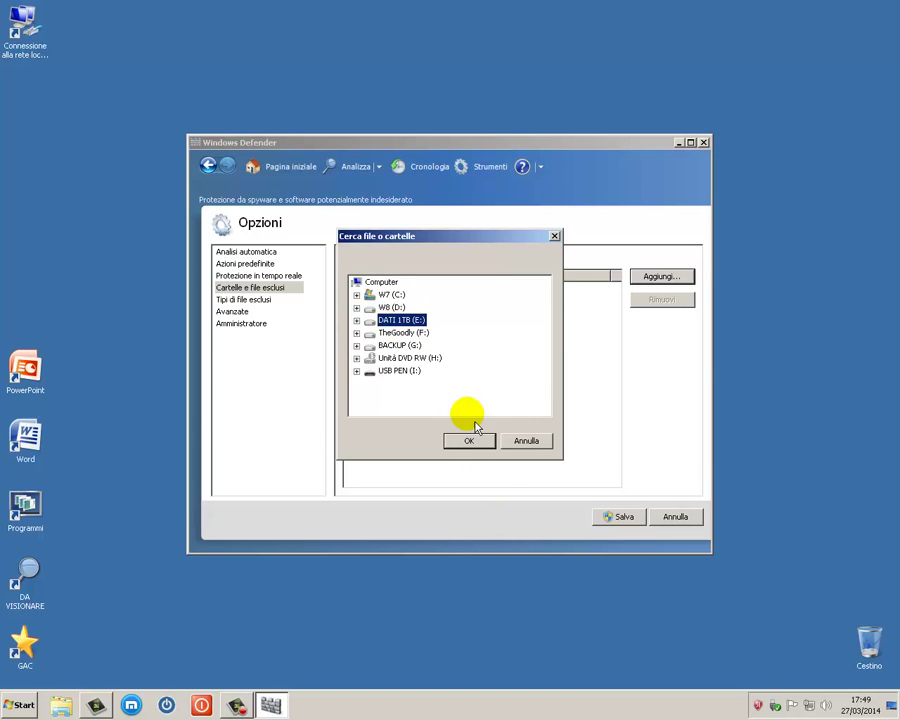
pyautogui.click(487, 451)
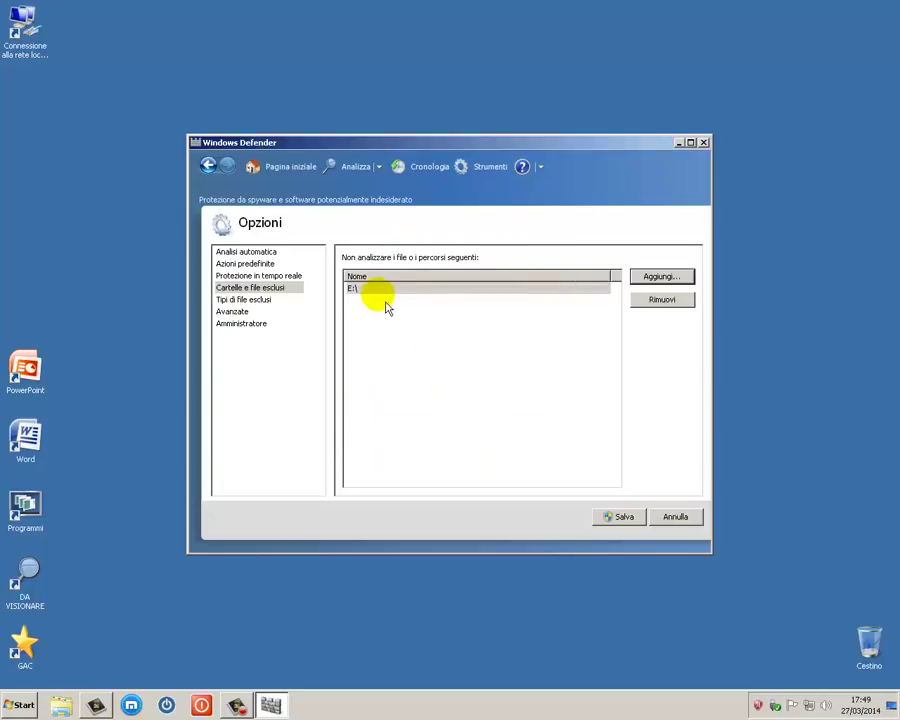
# Exclude the .MP3 and .JPG file types from scanning.
pyautogui.click(256, 306)
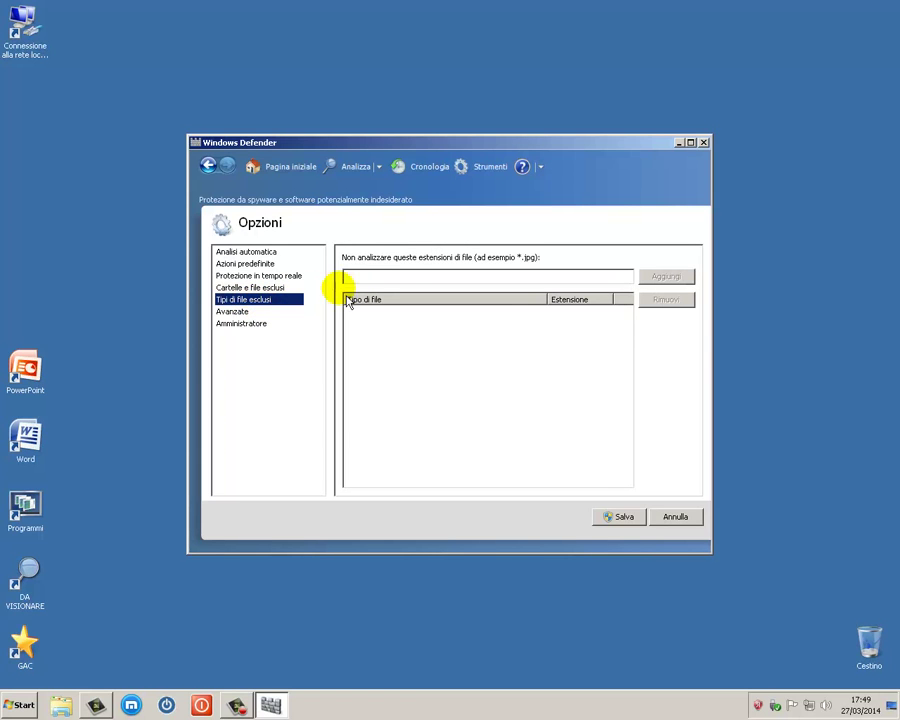
pyautogui.click(395, 279)
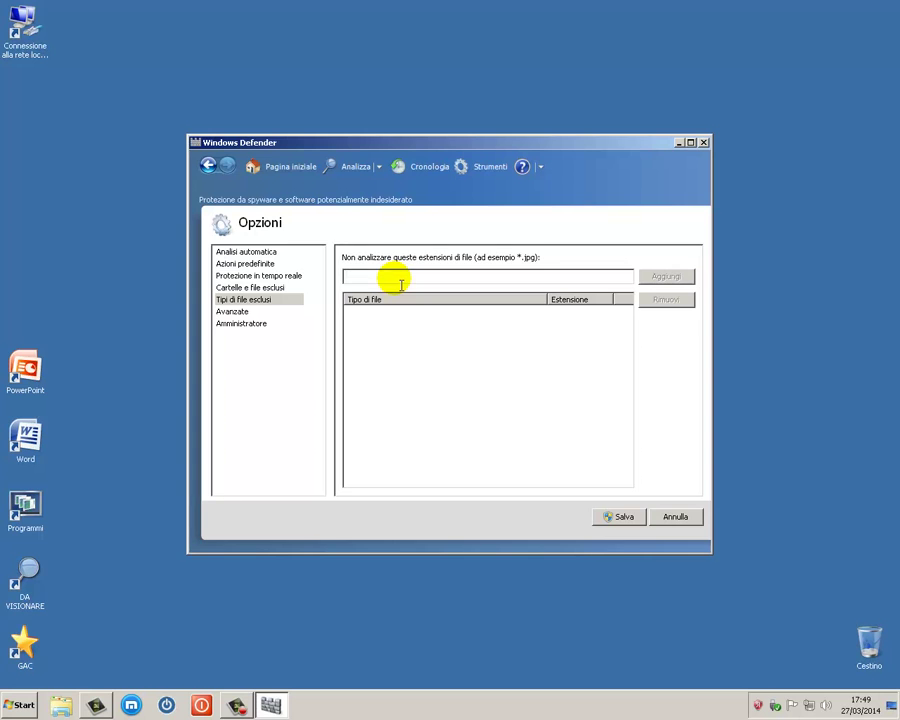
pyautogui.write('.')
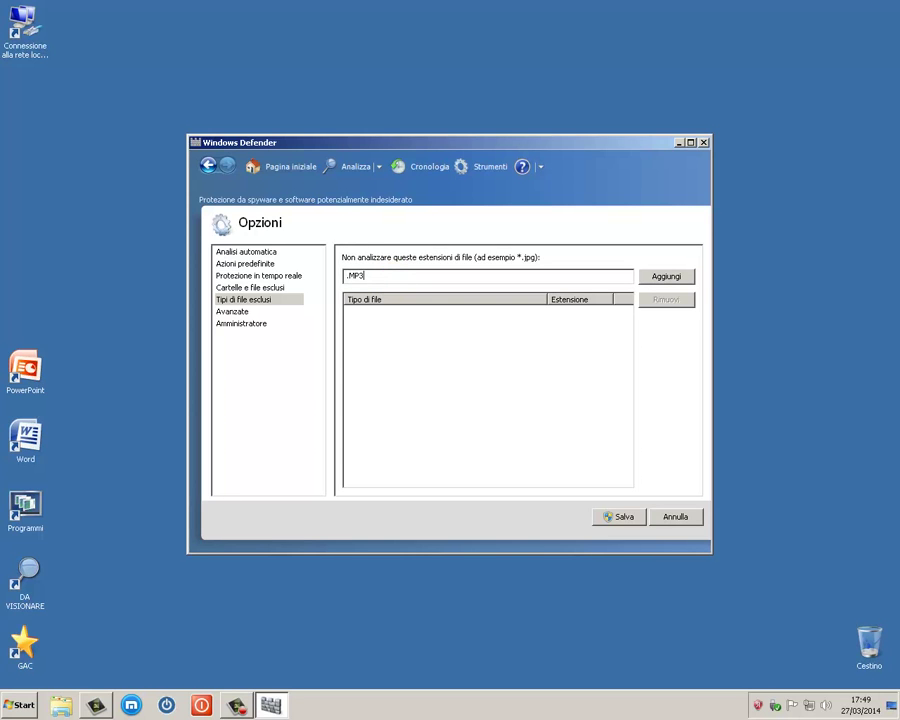
pyautogui.write('MP3')
pyautogui.click(667, 277)
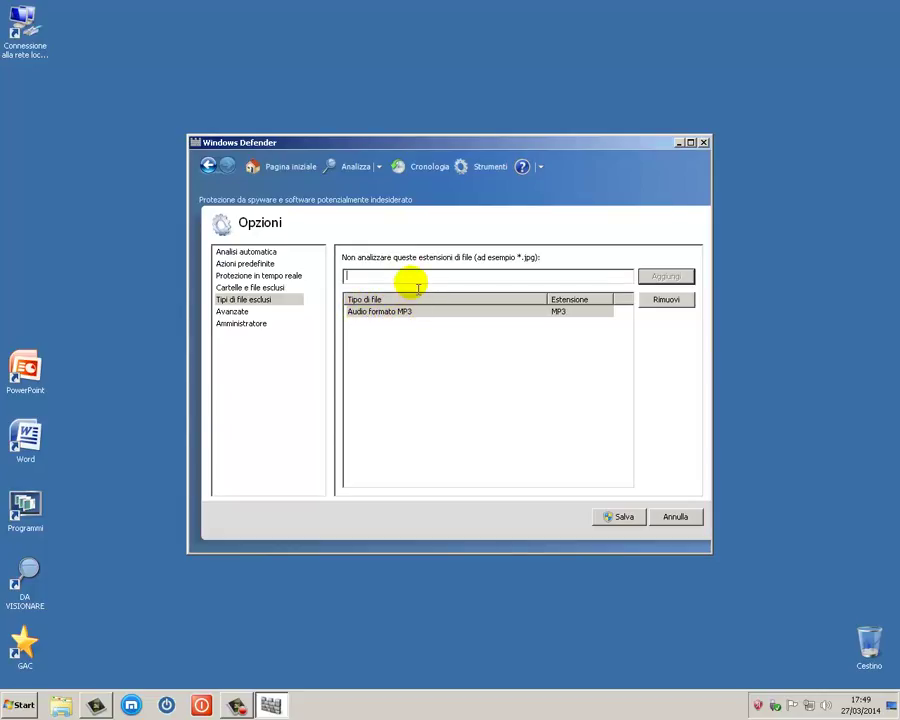
pyautogui.write('.JPG')
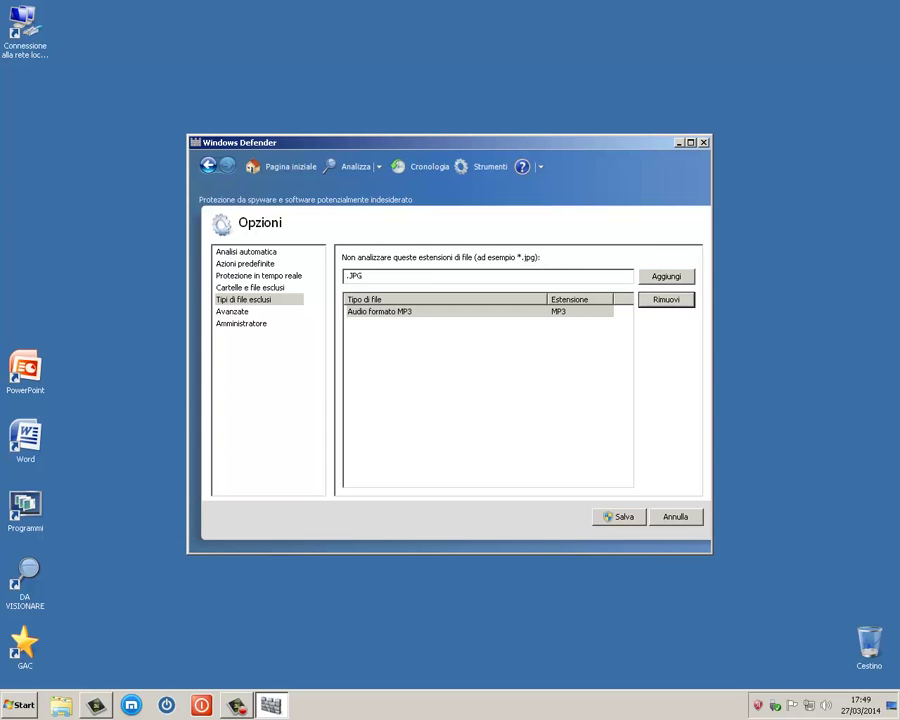
pyautogui.press('Return')
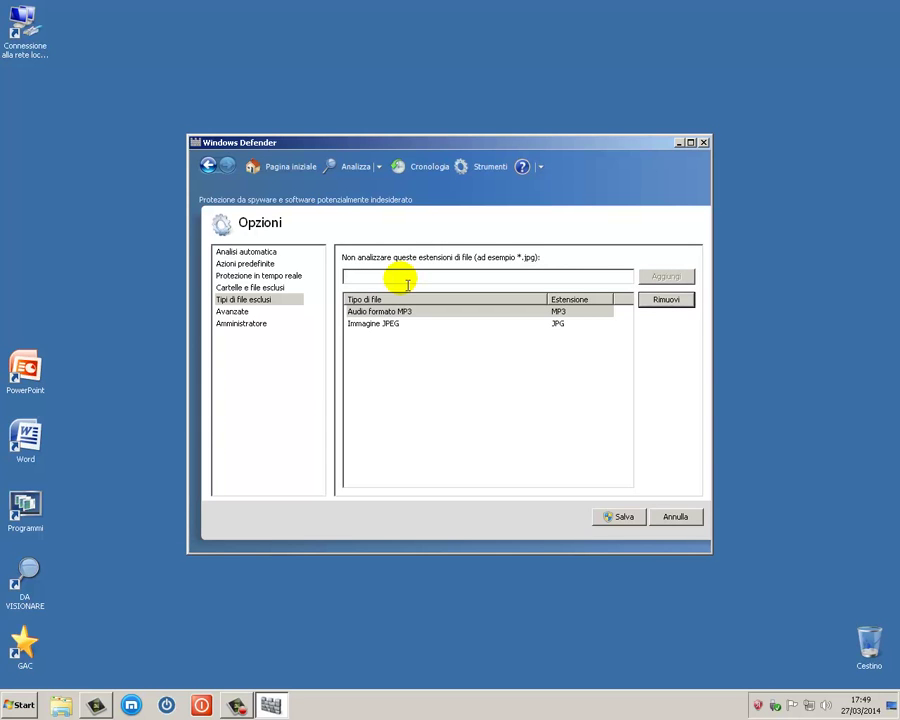
# In the advanced options, enable scanning of e-mail and removable drives.
pyautogui.click(225, 313)
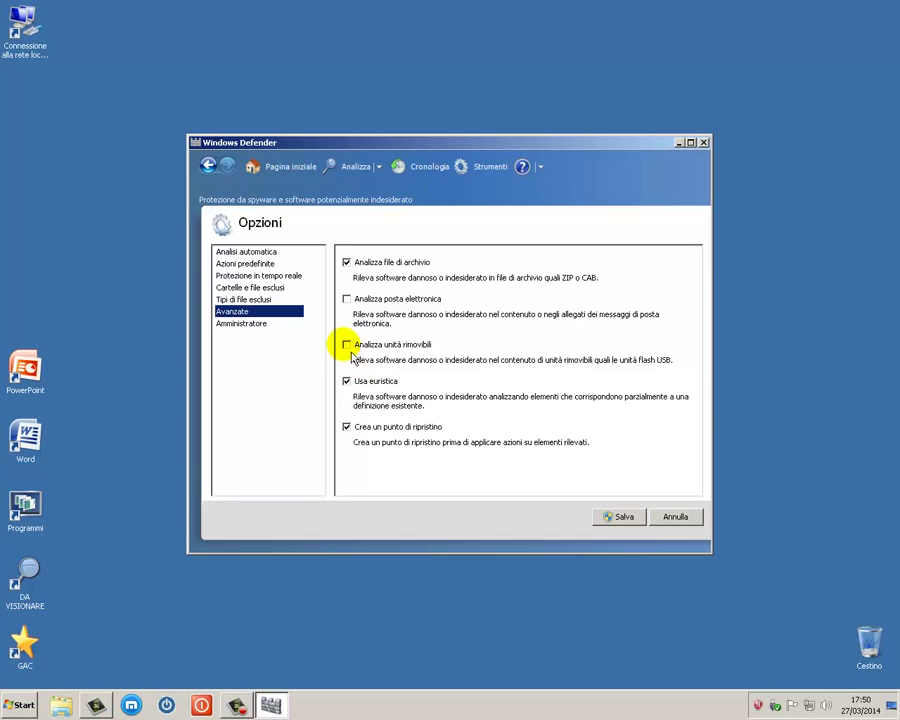
pyautogui.click(348, 298)
pyautogui.click(347, 344)
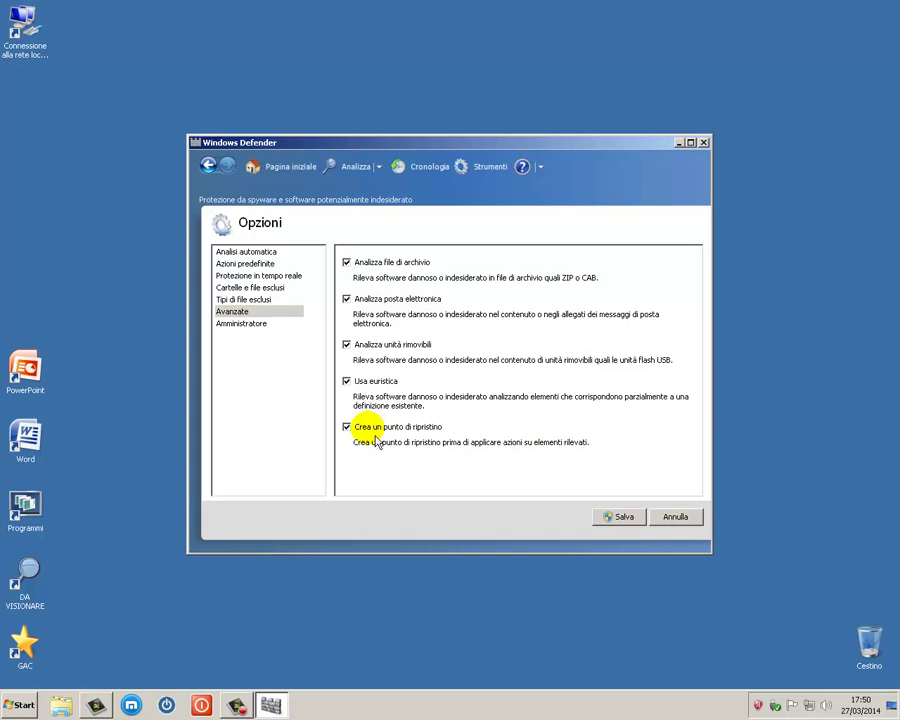
# Disable use of the program in the administrator options, save the settings, and reactivate the program from the resulting notice.
pyautogui.click(251, 328)
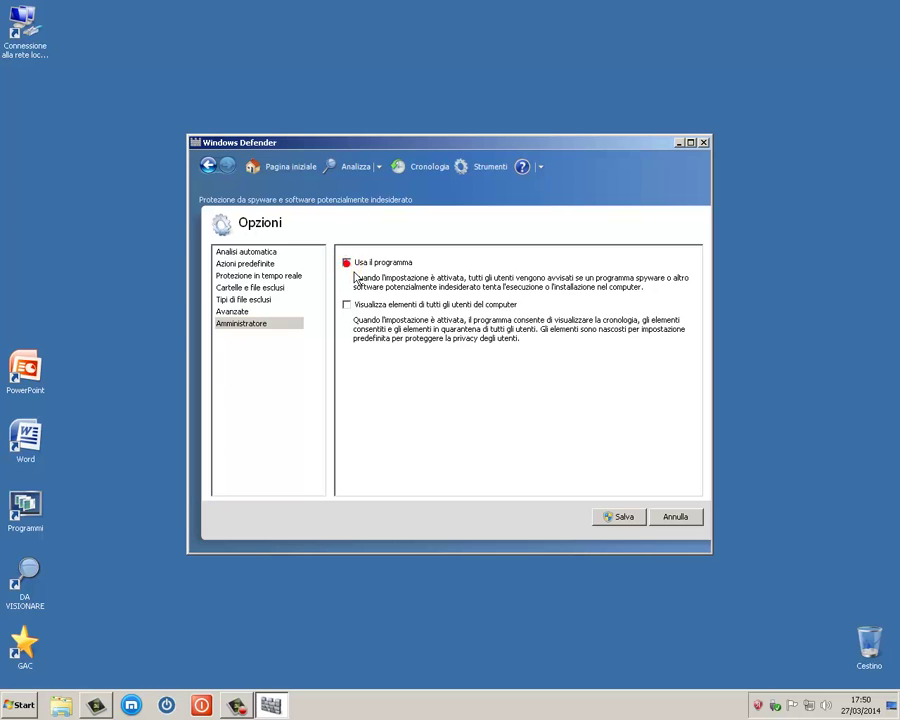
pyautogui.click(349, 263)
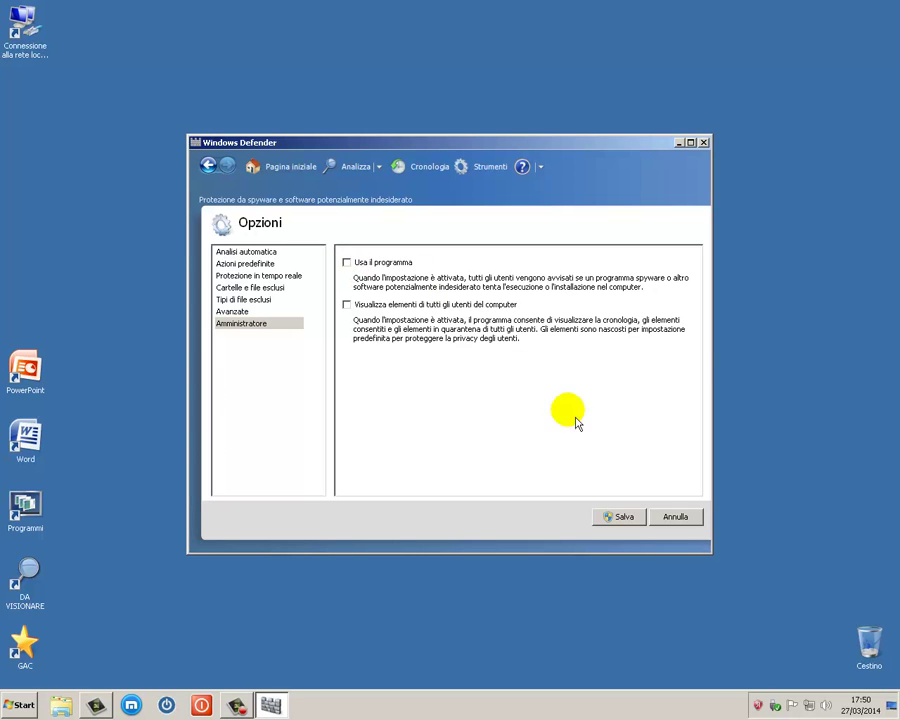
pyautogui.click(629, 526)
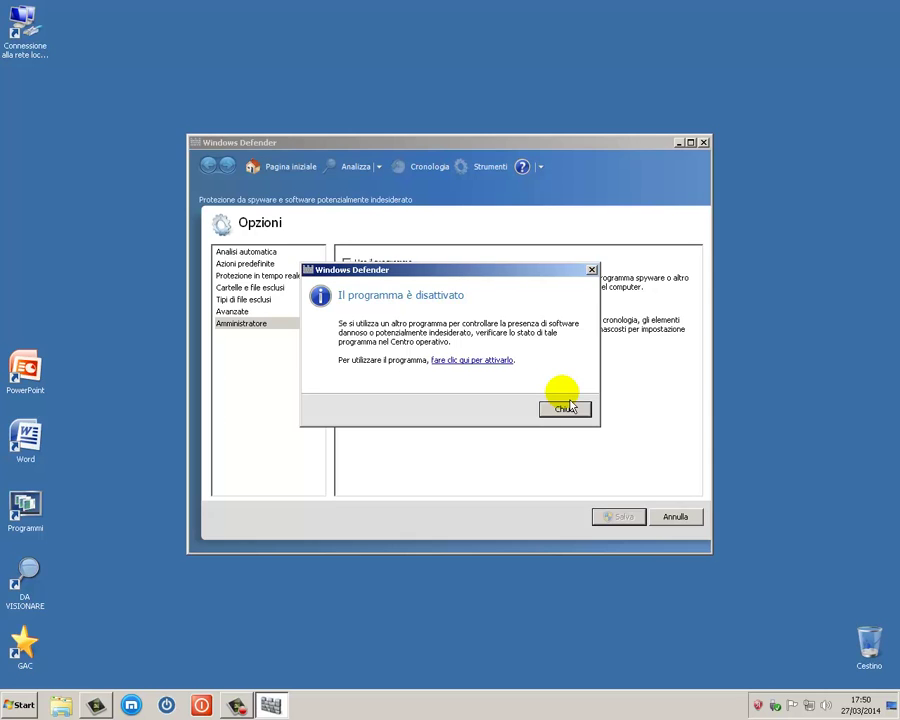
pyautogui.click(484, 371)
pyautogui.click(486, 370)
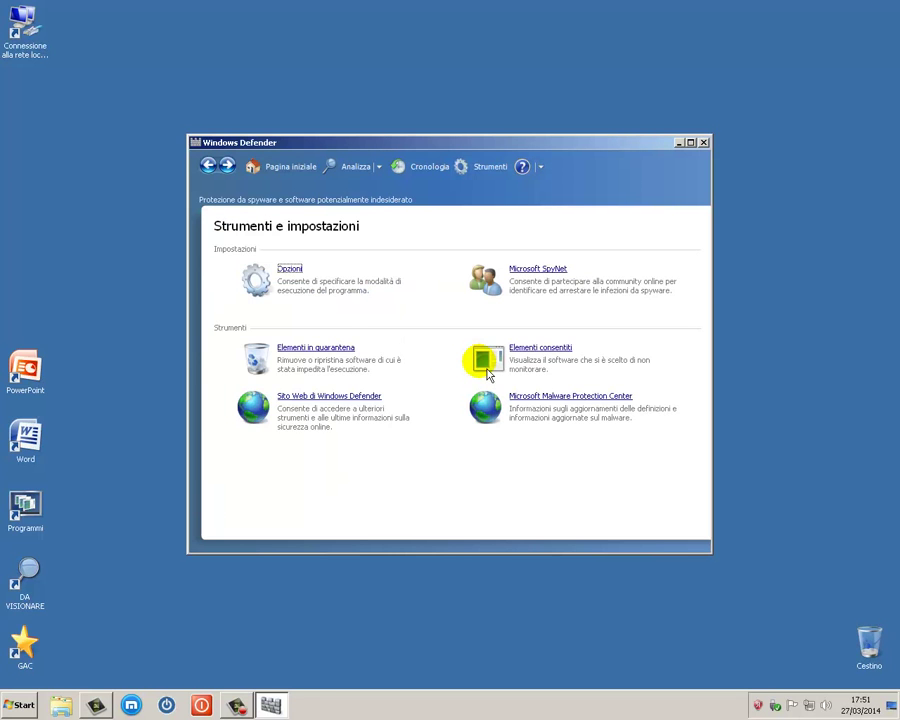
# In the administrator options, enable displaying items from all users of the computer and save.
pyautogui.click(287, 268)
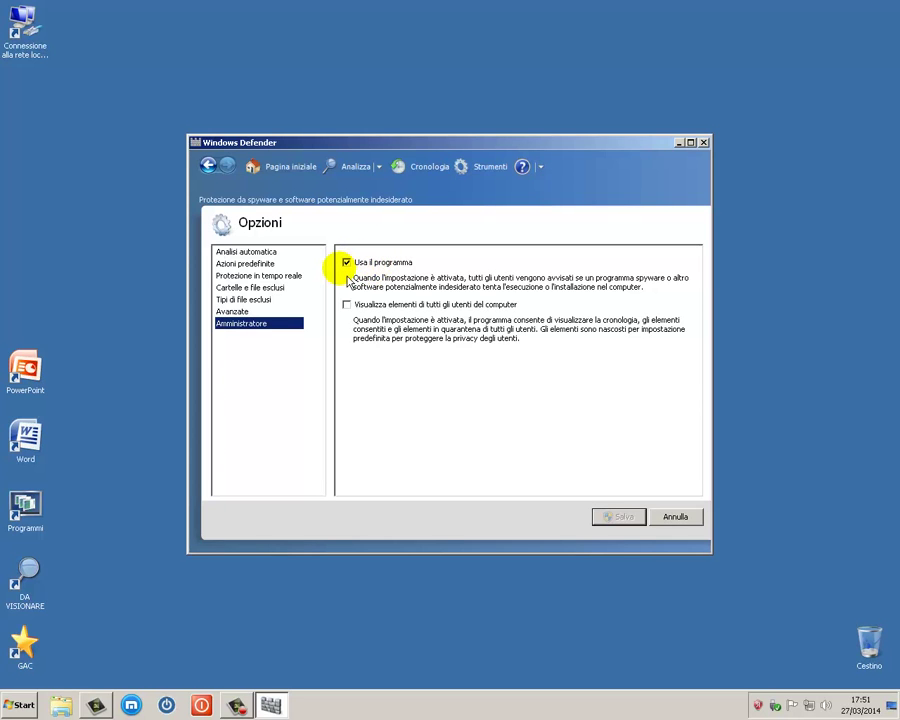
pyautogui.click(349, 306)
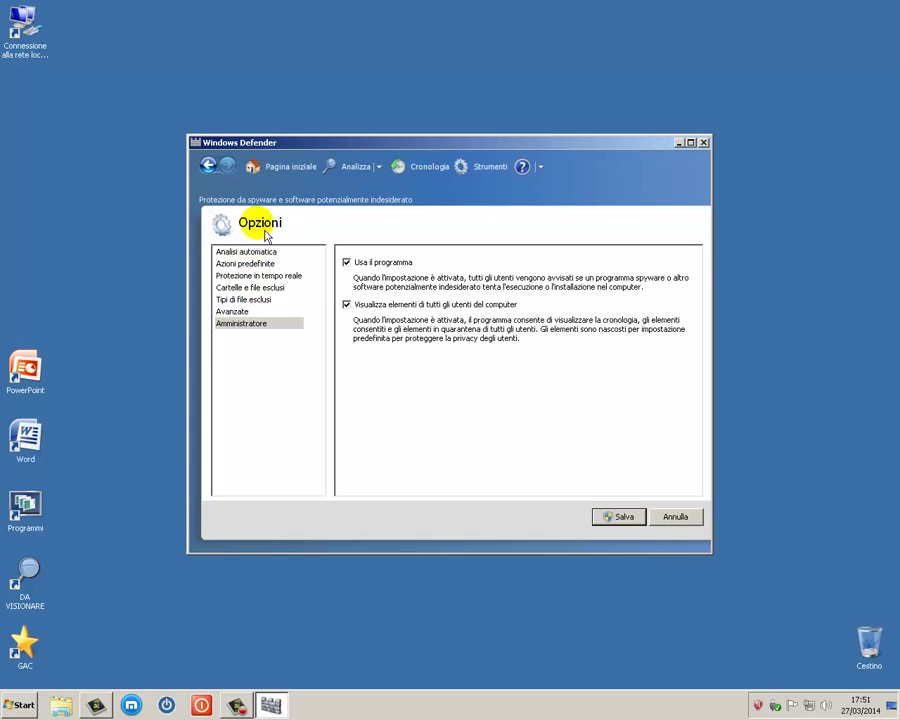
pyautogui.click(619, 524)
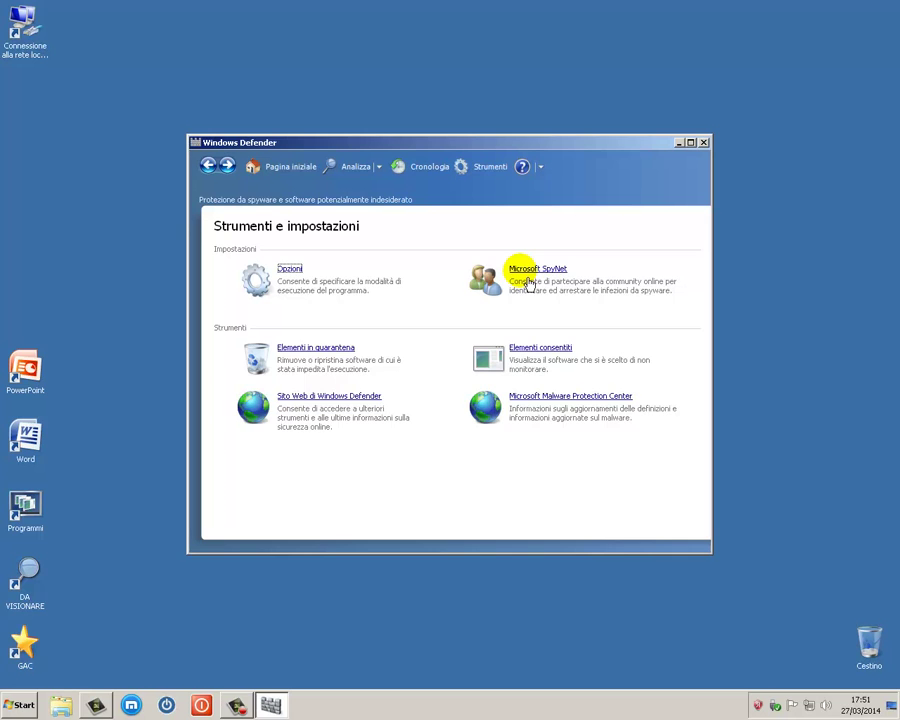
# Review the quarantined items, the allowed items and the history of actions taken.
pyautogui.click(303, 357)
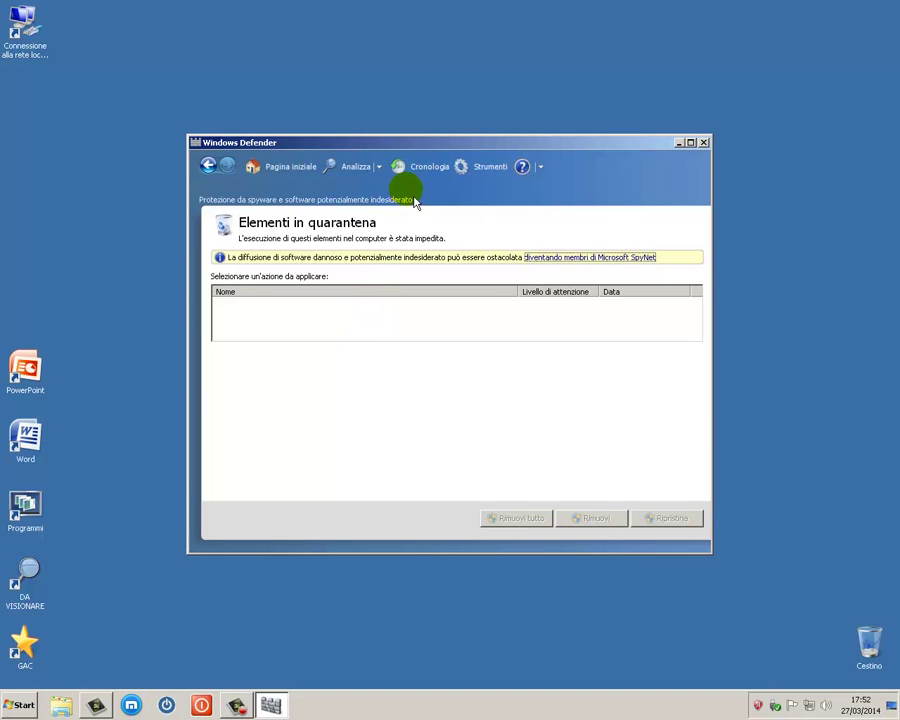
pyautogui.click(497, 168)
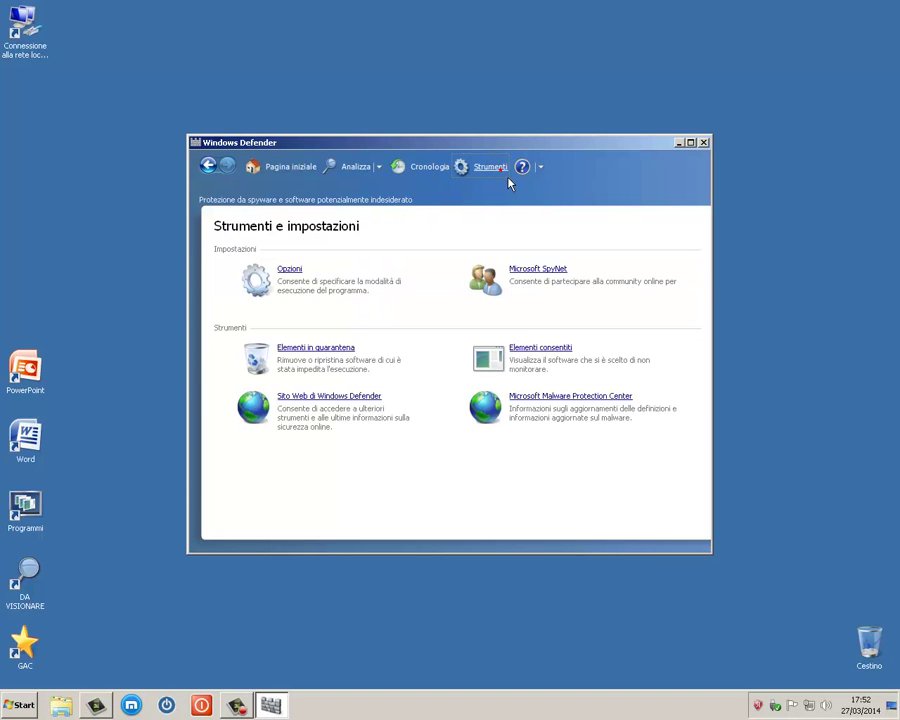
pyautogui.click(527, 358)
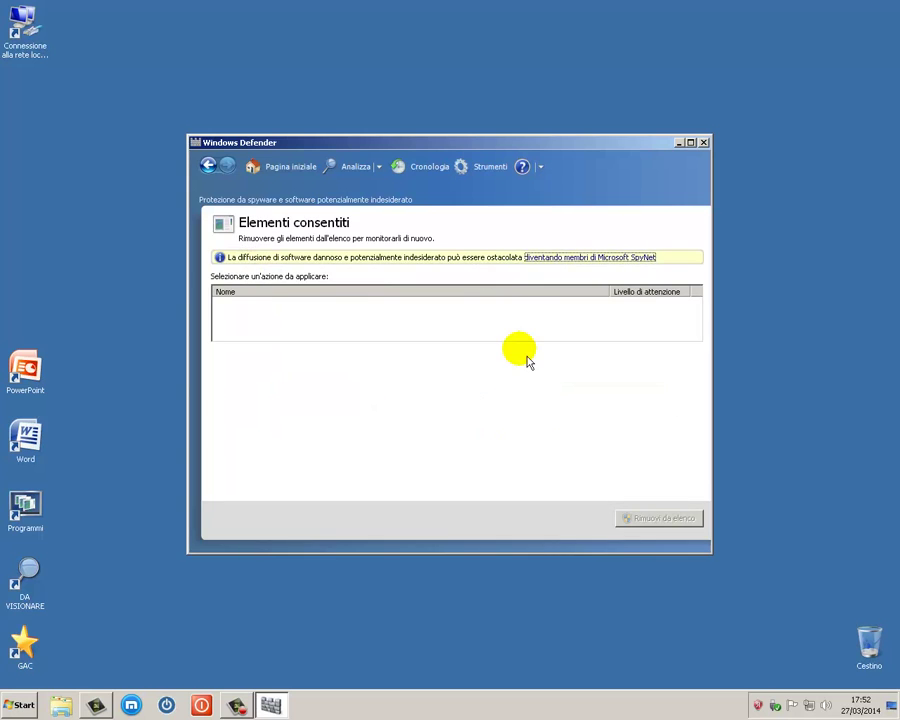
pyautogui.click(430, 167)
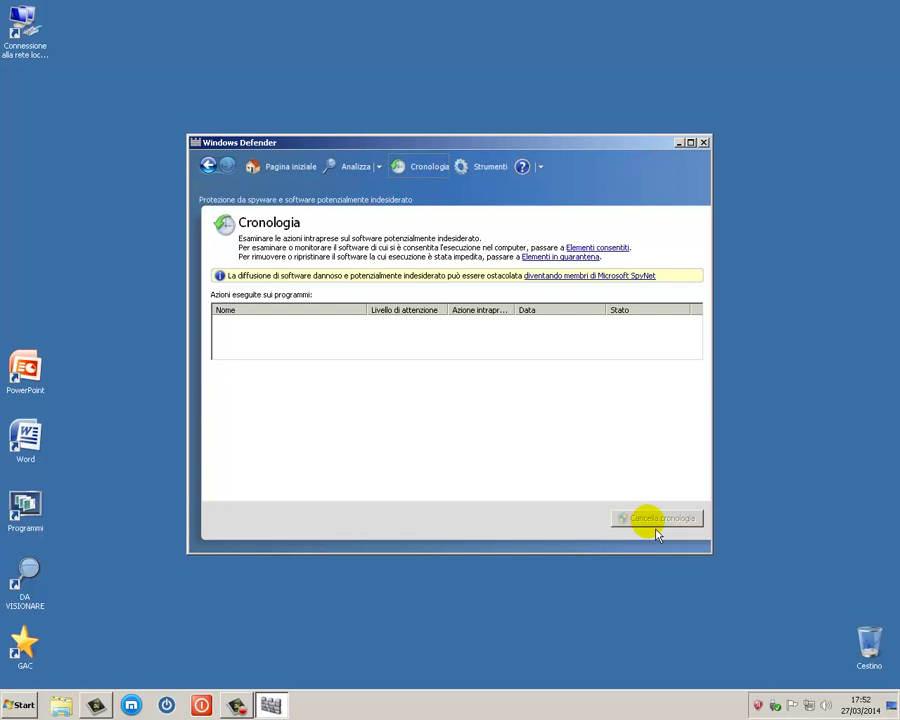
# Disable displaying items from all users of the computer in the administrator options and save.
pyautogui.click(491, 168)
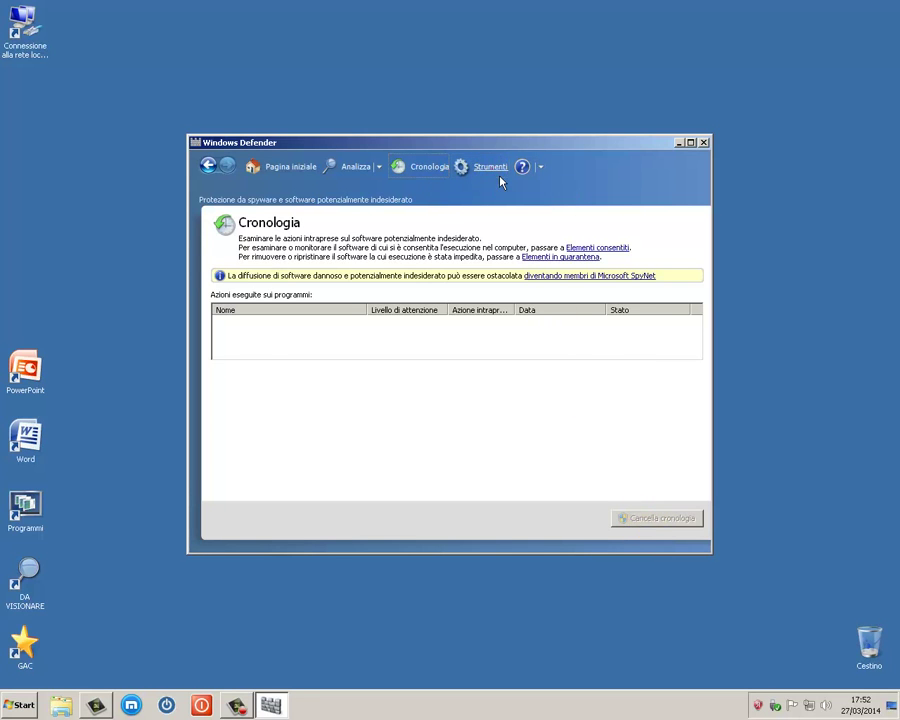
pyautogui.click(298, 272)
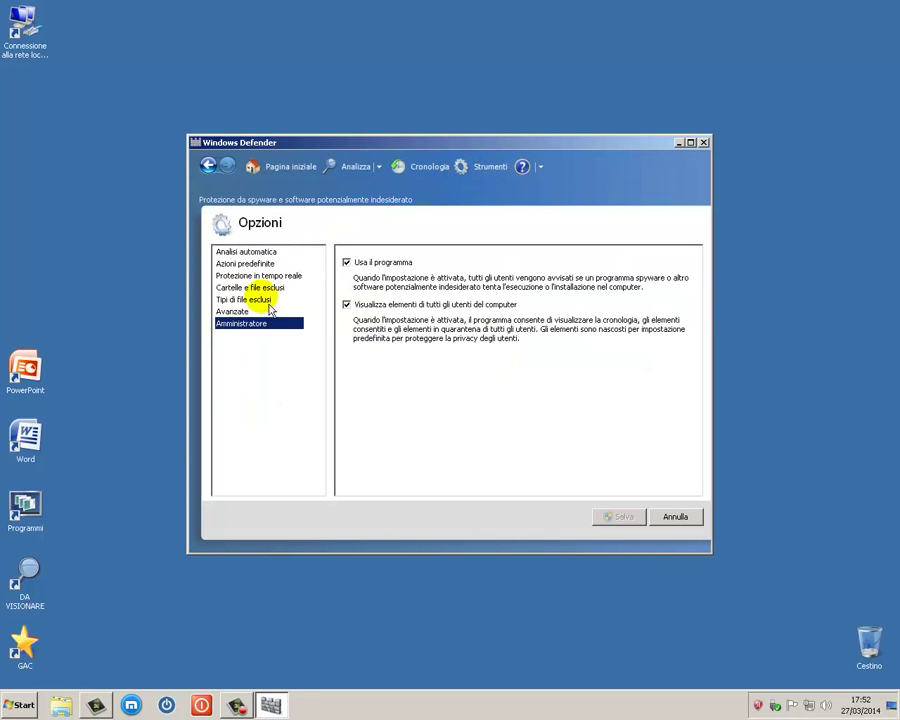
pyautogui.click(347, 304)
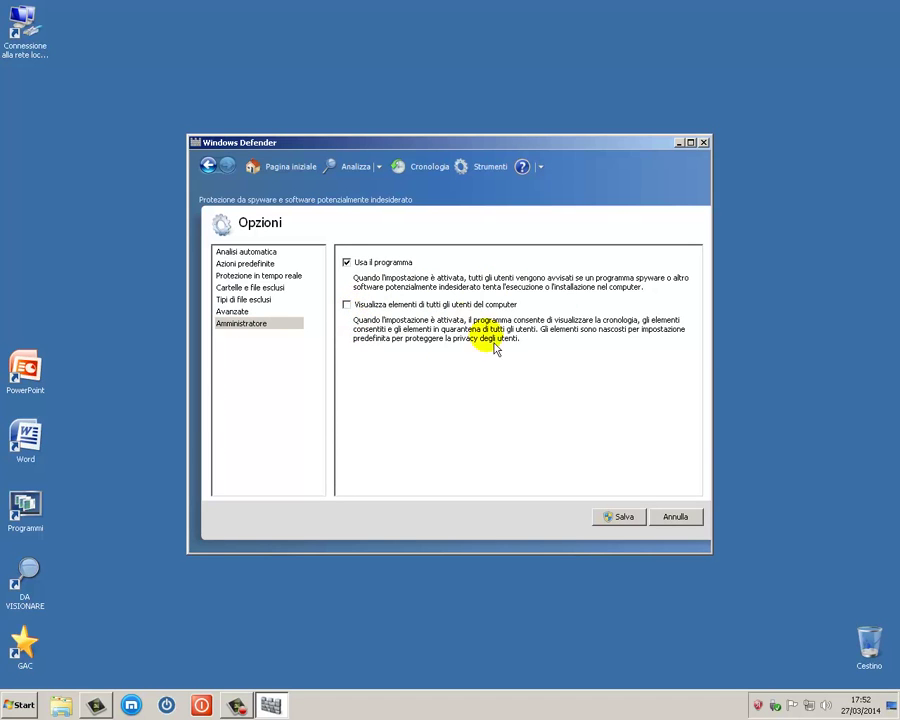
pyautogui.click(617, 516)
# Reveal the hidden items in the history and open the Windows Defender help.
pyautogui.click(427, 171)
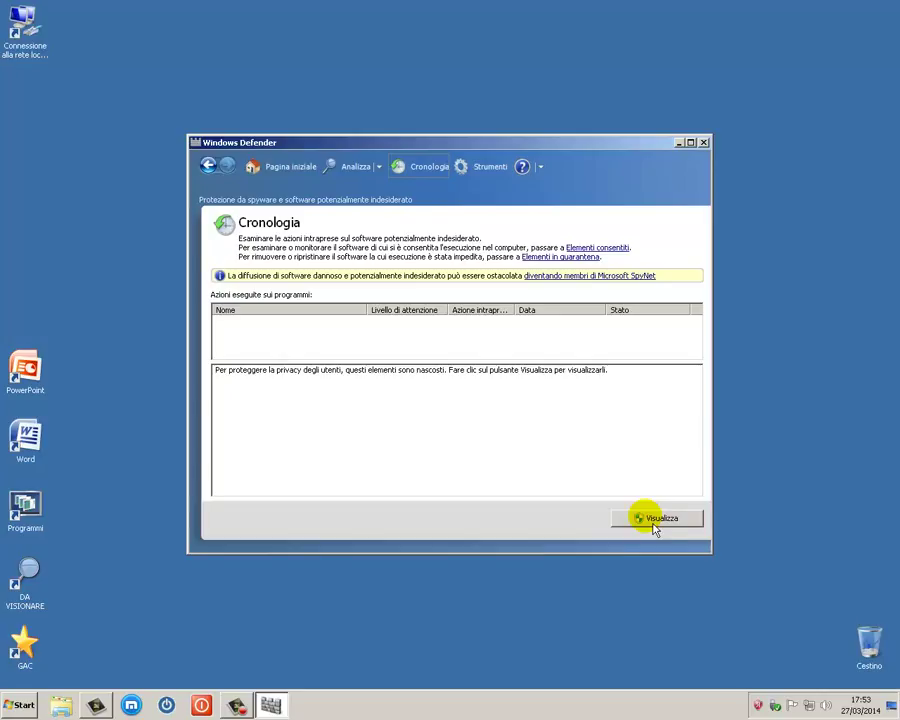
pyautogui.click(662, 528)
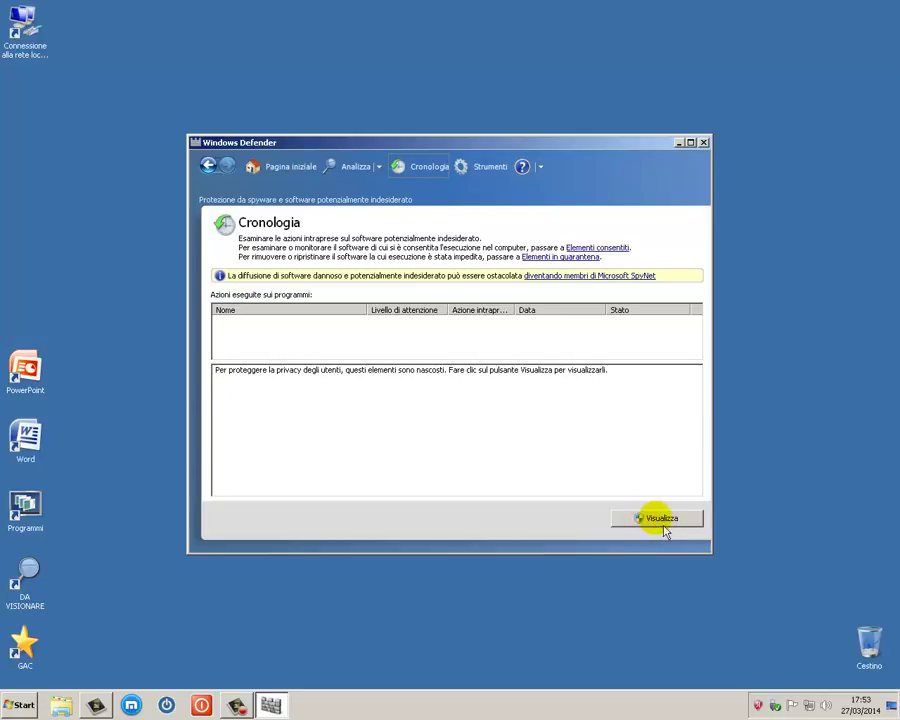
pyautogui.click(658, 520)
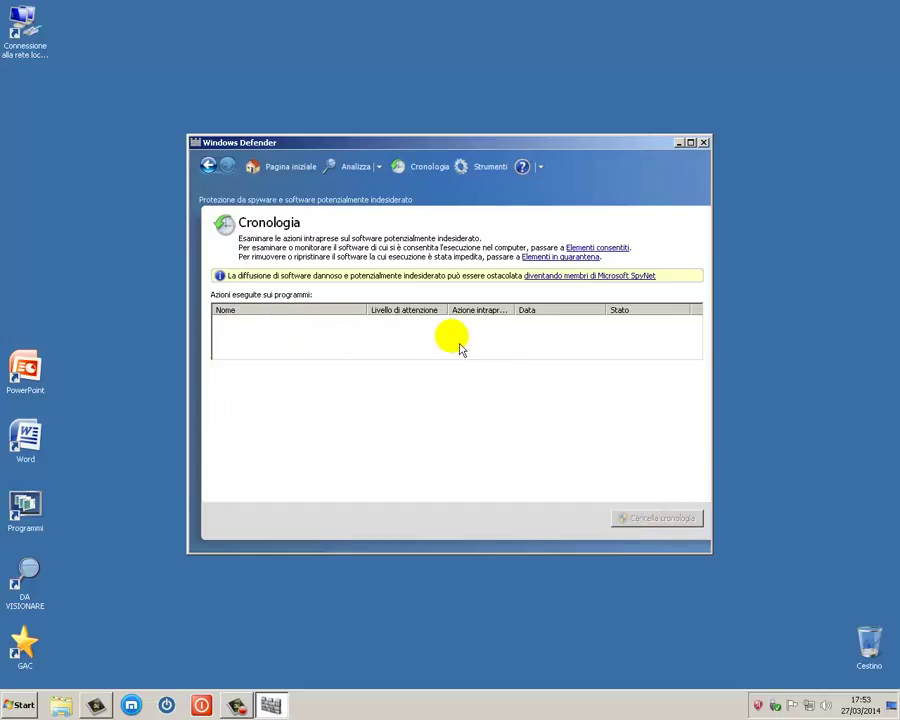
pyautogui.click(528, 170)
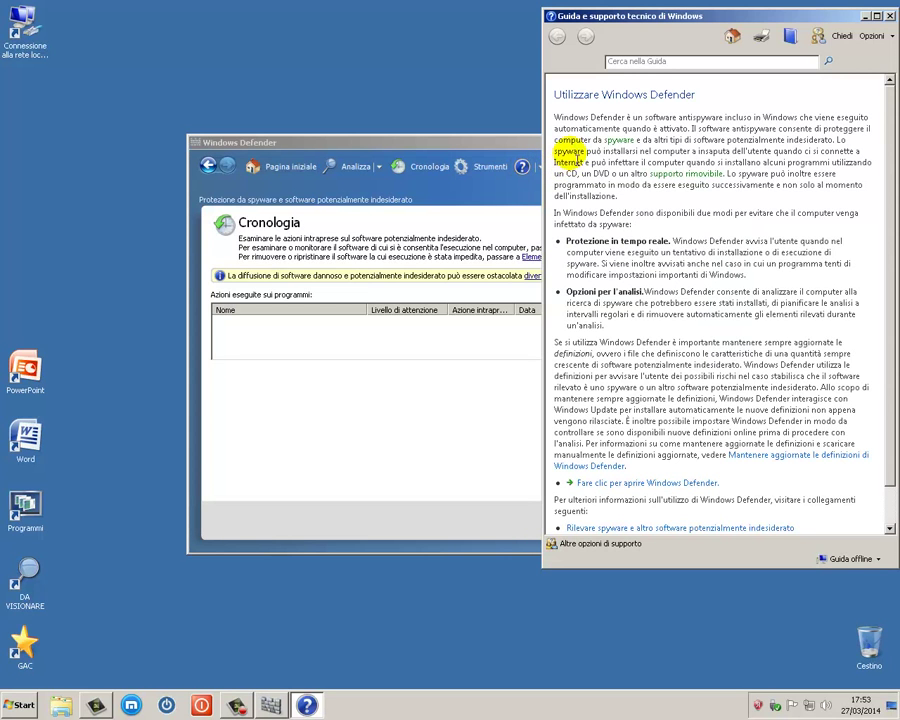